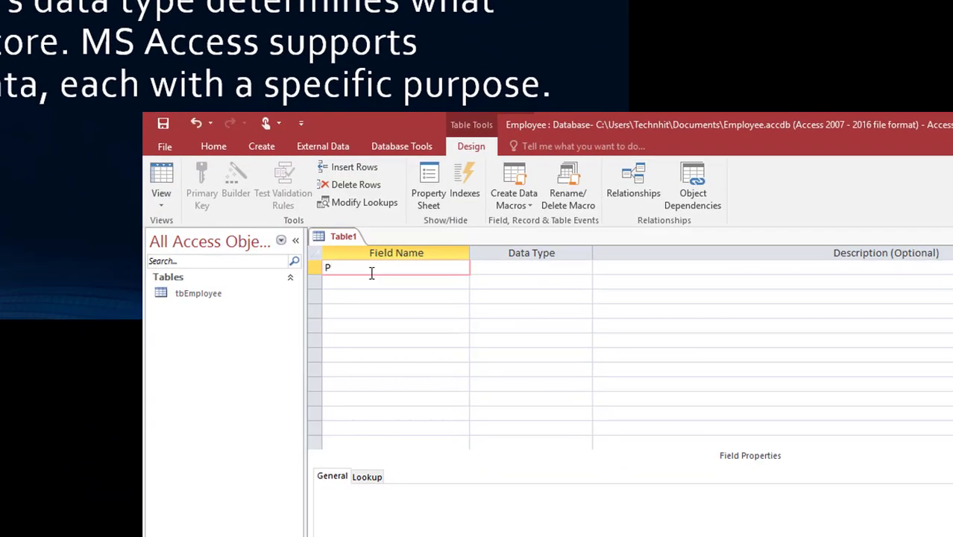
- Add Project_id as an AutoNumber field and Project_name as a Short Text field
text(roject_id)
key(Tab)
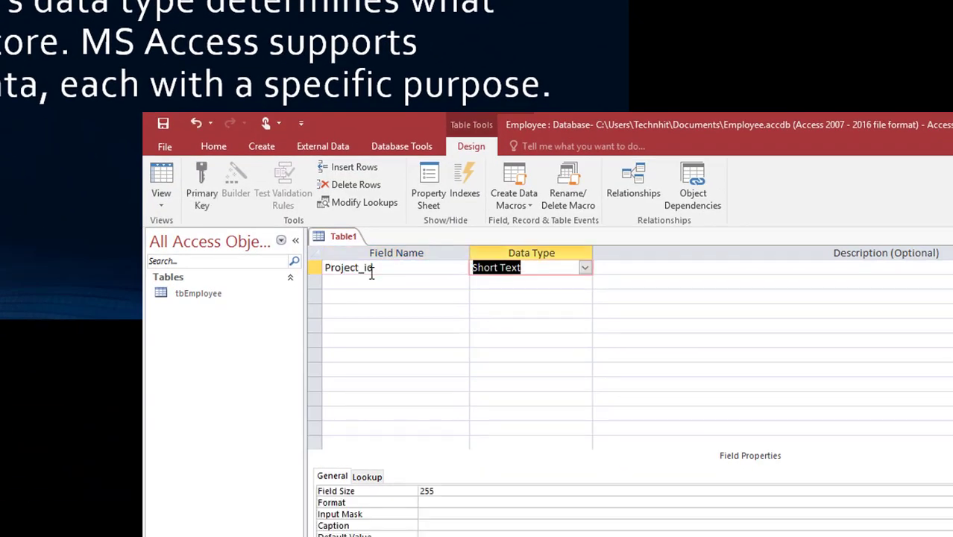
text(a)
key(Tab)
key(Tab)
text(Project)
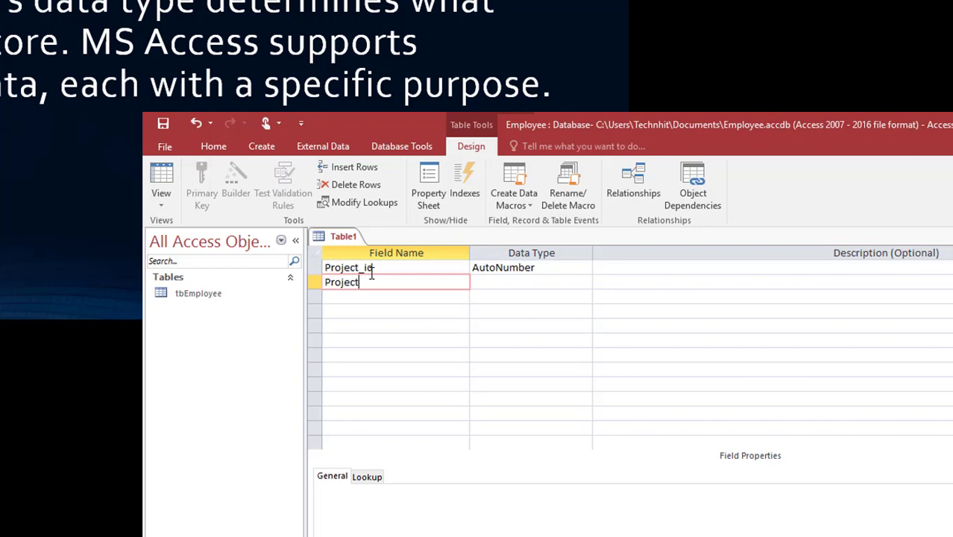
text(_name)
key(Tab)
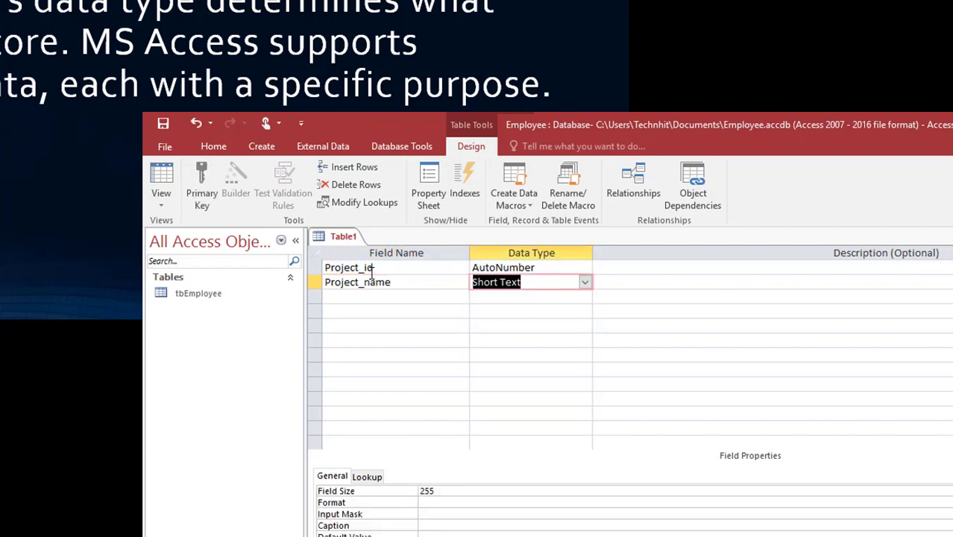
- Add Managing_Editor, Author and P_Status as Short Text fields
key(Tab)
key(Tab)
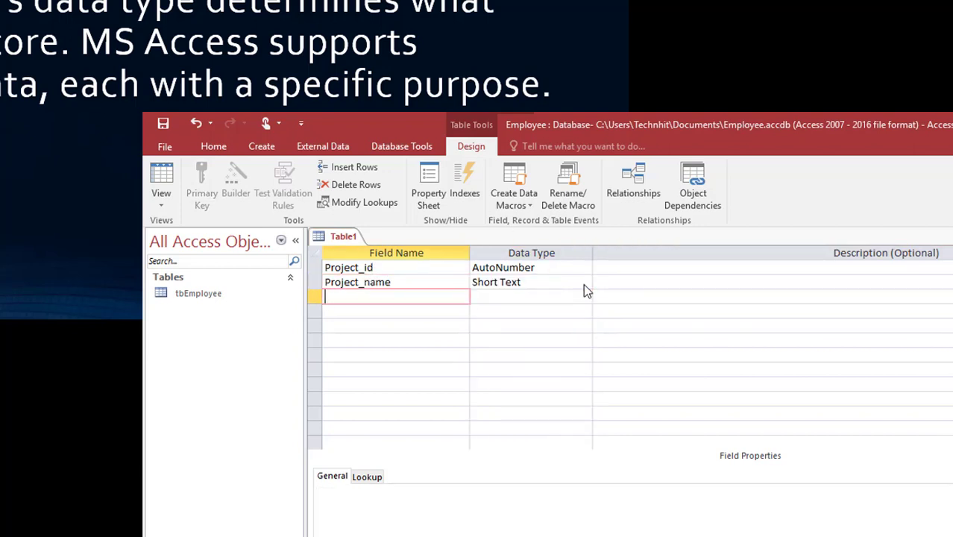
text(Managing_Editor)
key(Tab)
key(Tab)
key(Tab)
text(Author)
key(Tab)
key(Tab)
key(Tab)
text(P_Status)
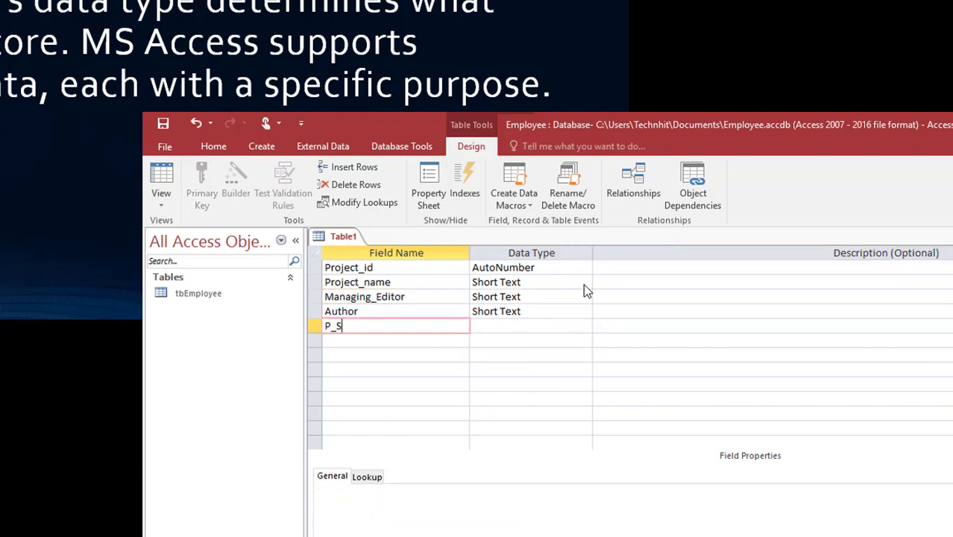
- Make Contracts an Attachment field and Project_Start a Date/Time field
key(Tab)
key(Tab)
key(Tab)
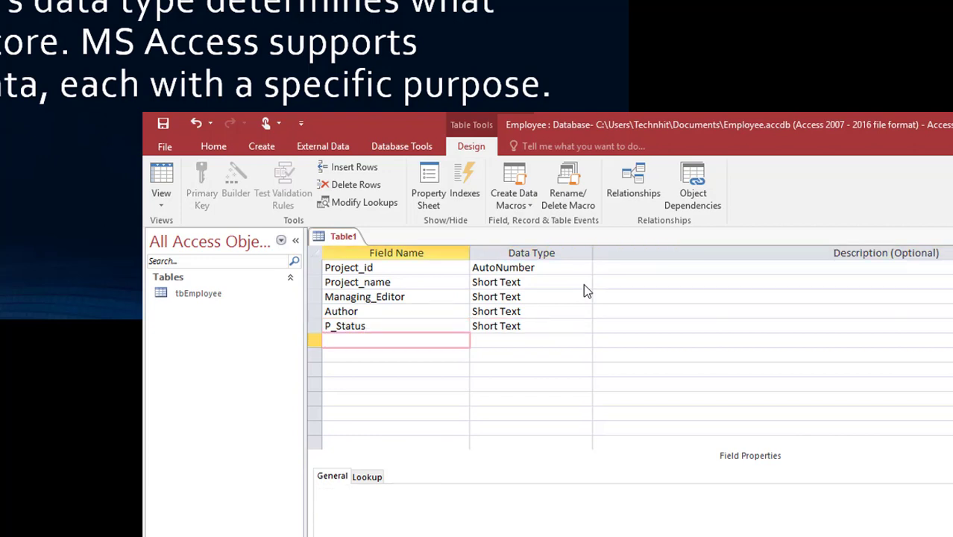
text(Contracts)
key(Tab)
click(585, 340)
click(532, 485)
key(Tab)
key(Tab)
text(Project_Start)
key(Tab)
text(d)
click(585, 355)
click(557, 416)
key(Tab)
key(Tab)
text(Project_E)
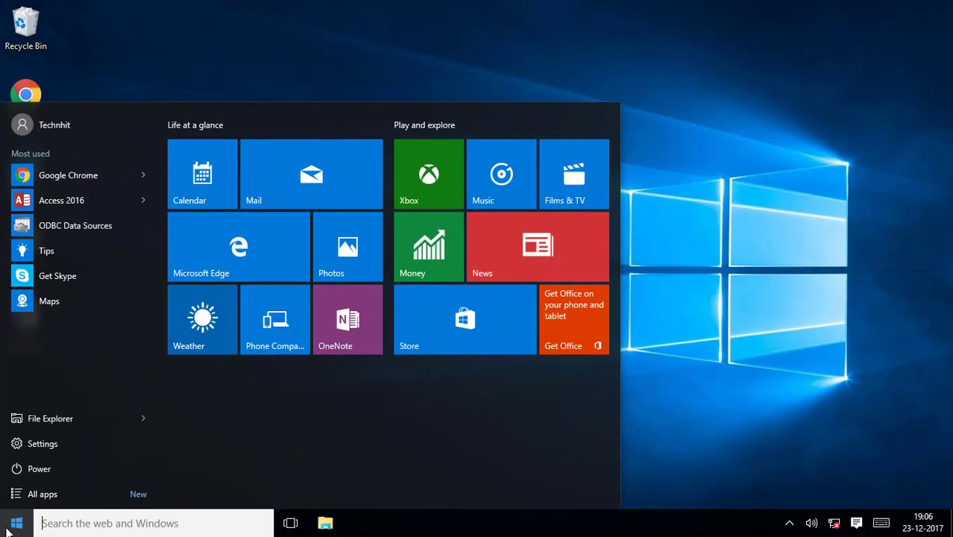
- Launch Access 2016 and create a blank desktop database, replacing Database1 with Employee
click(76, 204)
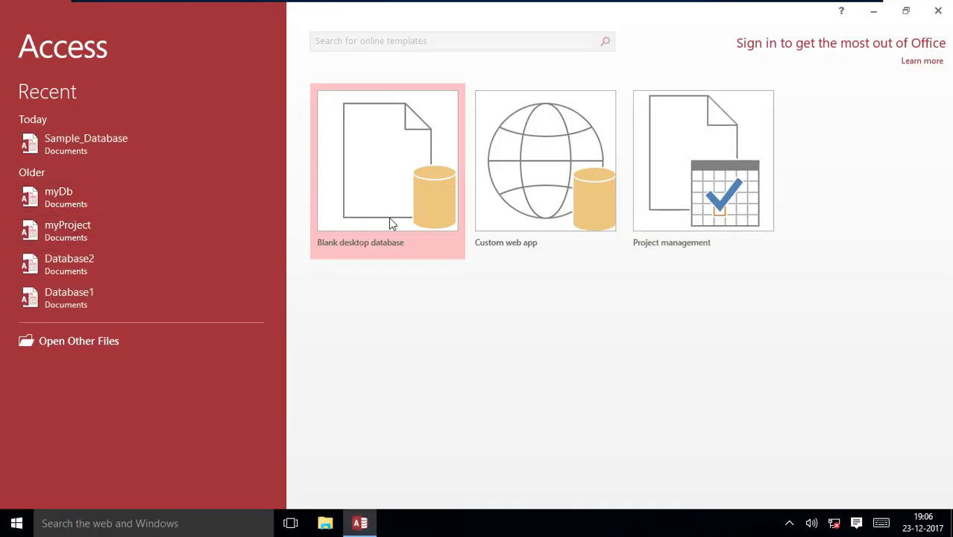
click(389, 218)
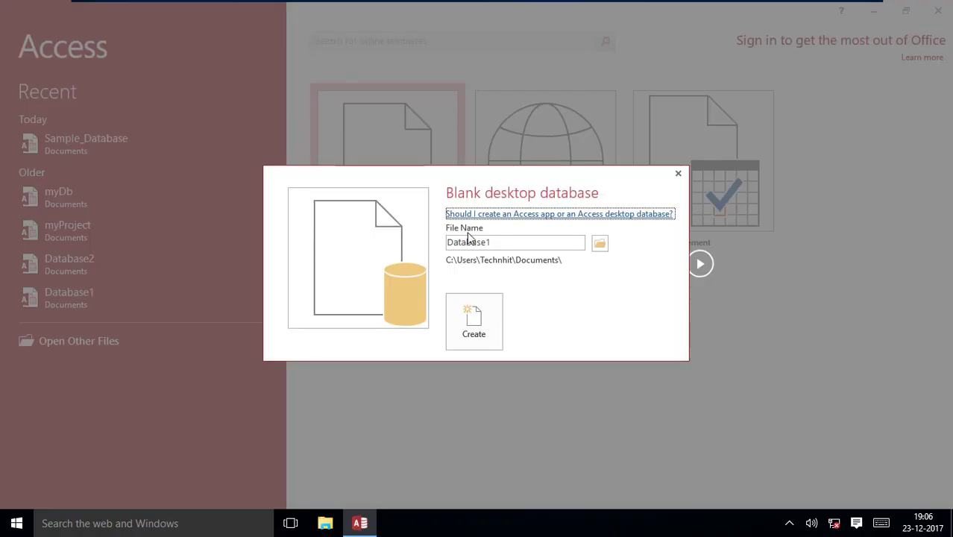
double_click(505, 237)
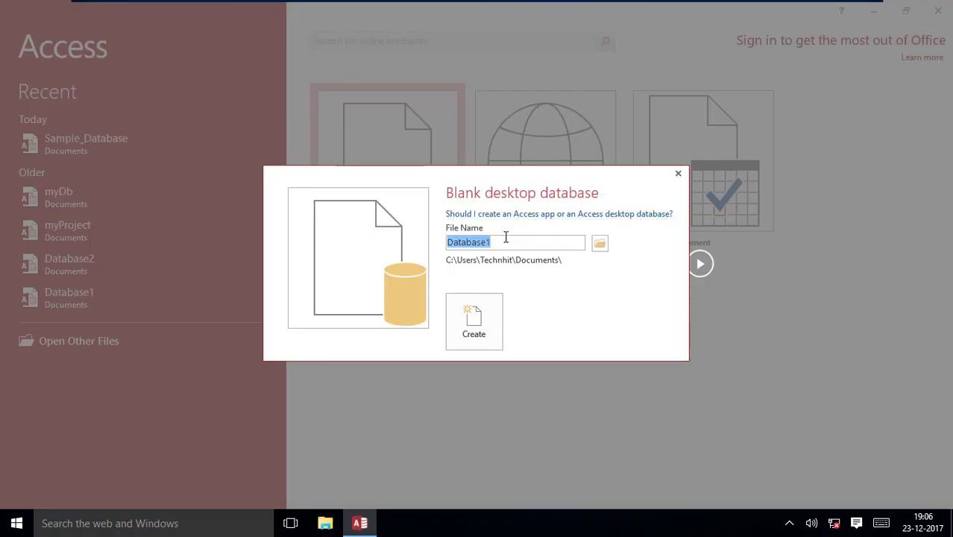
text(Employee)
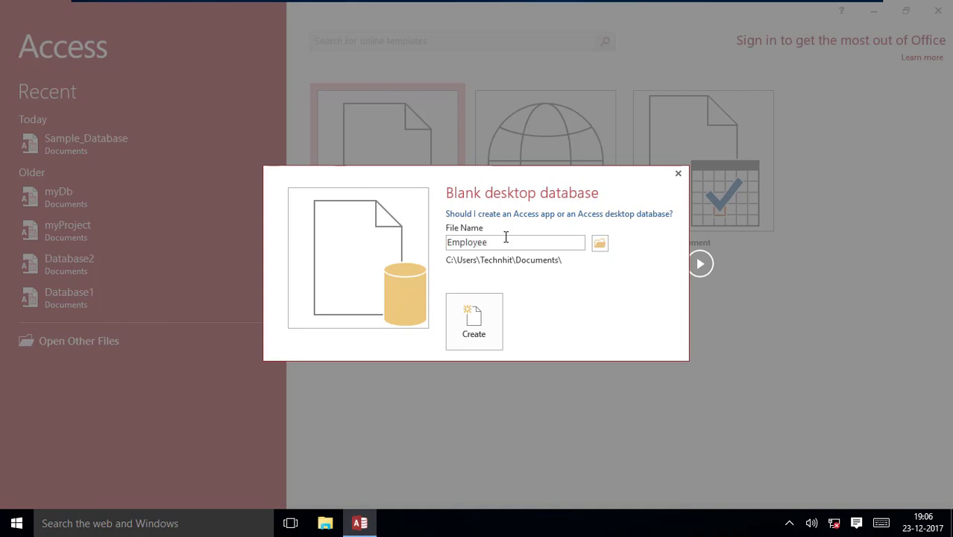
key(Return)
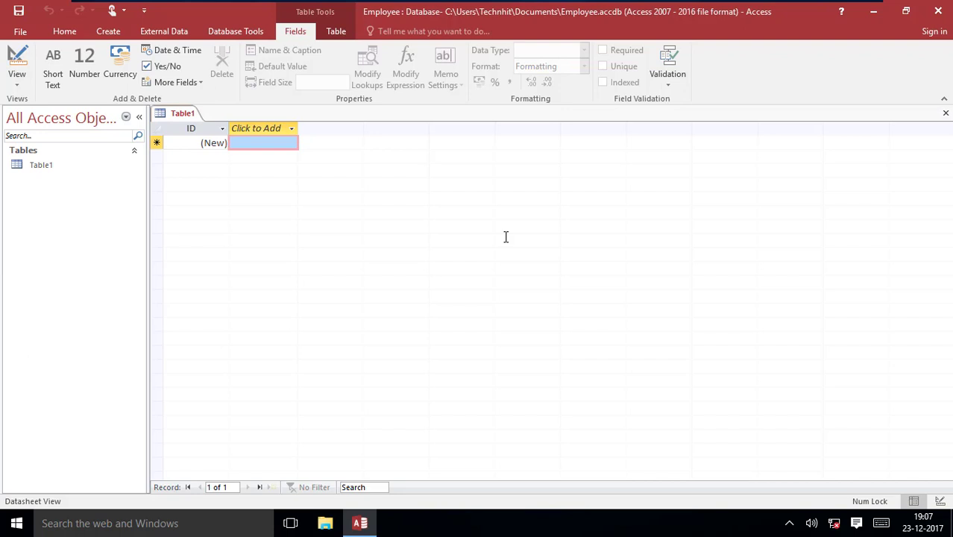
- Name the ID field EmployeeID, caption it Employee ID, with description 'The Number Created Automatically'
click(222, 128)
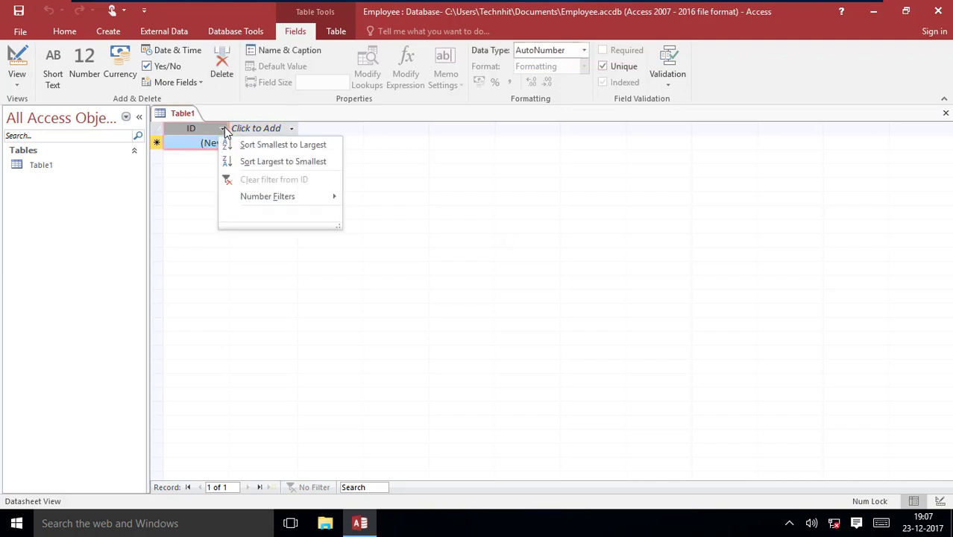
click(223, 128)
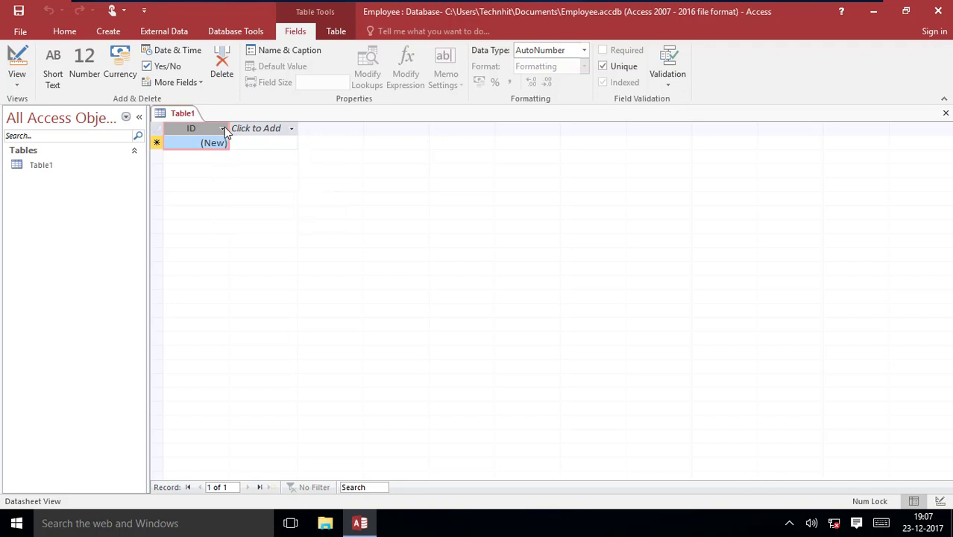
click(280, 48)
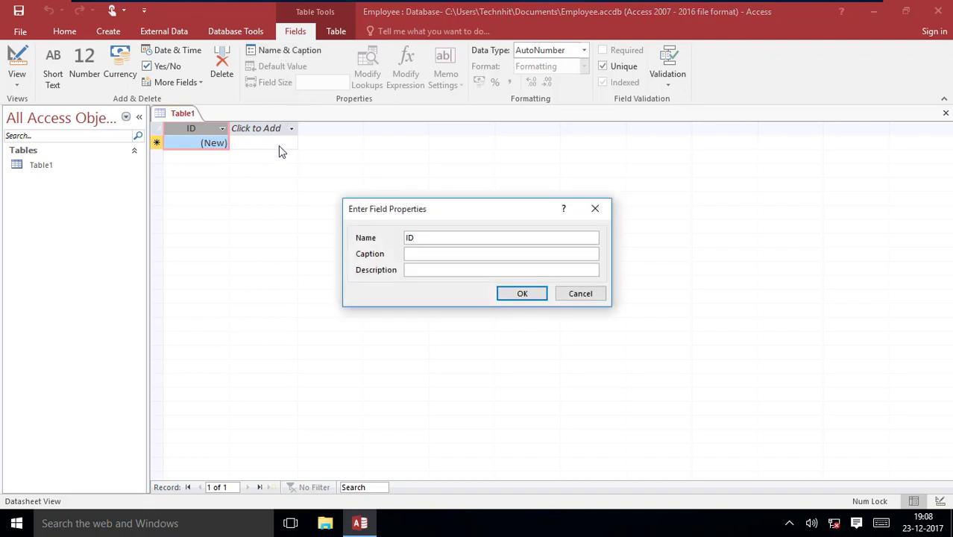
text(Employee)
click(426, 255)
text(Employee Id)
key(BackSpace)
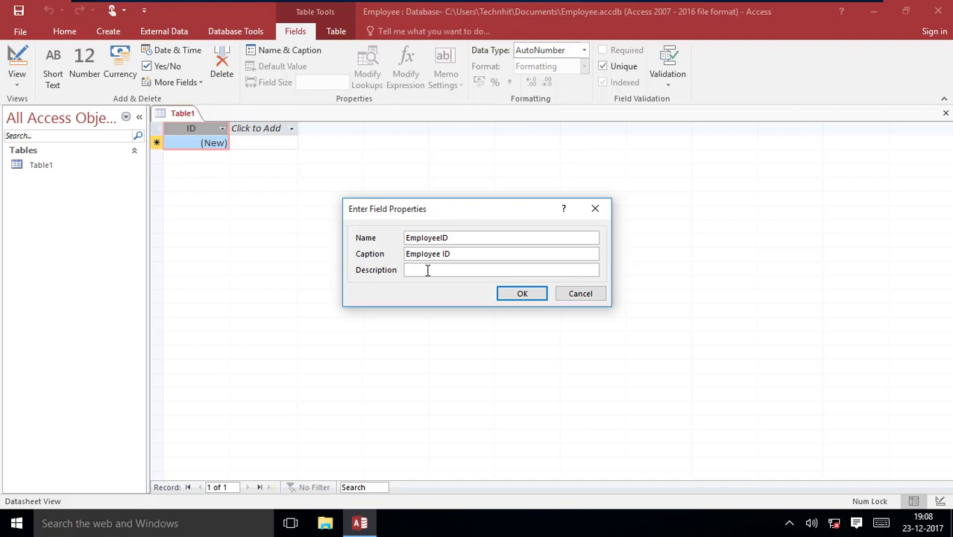
text(E)
key(BackSpace)
text(The Number Created Automatically)
key(Right)
key(Right)
key(Right)
key(Right)
key(Right)
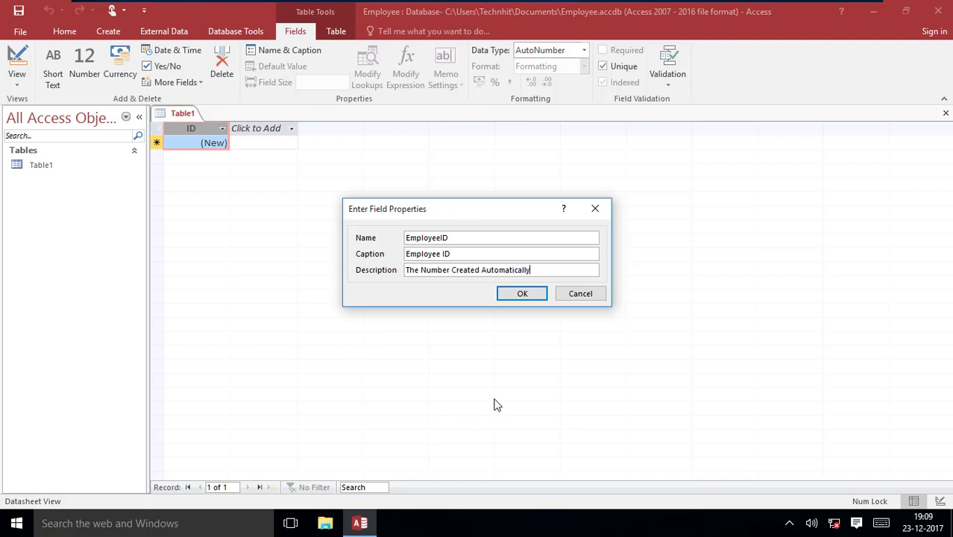
click(526, 294)
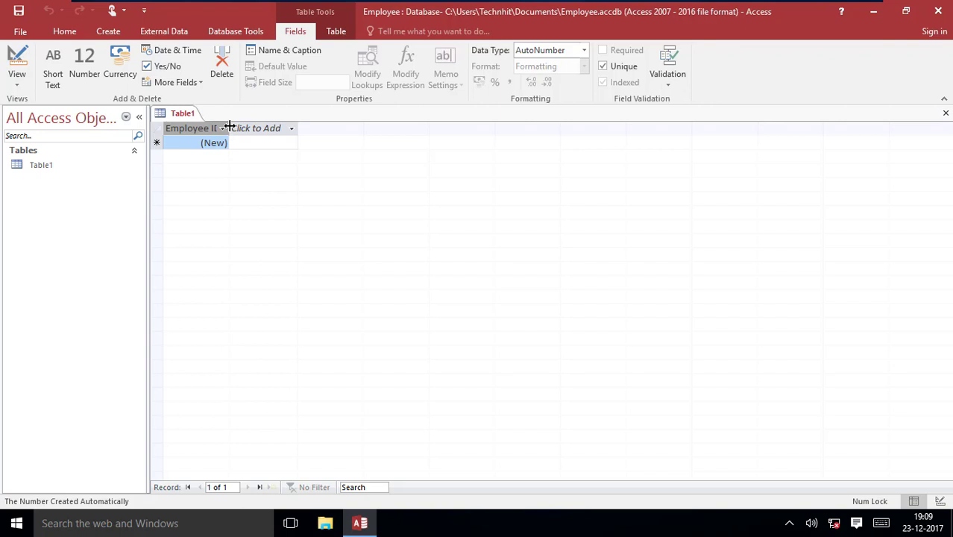
- Widen the Employee ID column and name the next field FirstName, captioned First Name
drag(230, 127, 236, 127)
click(254, 51)
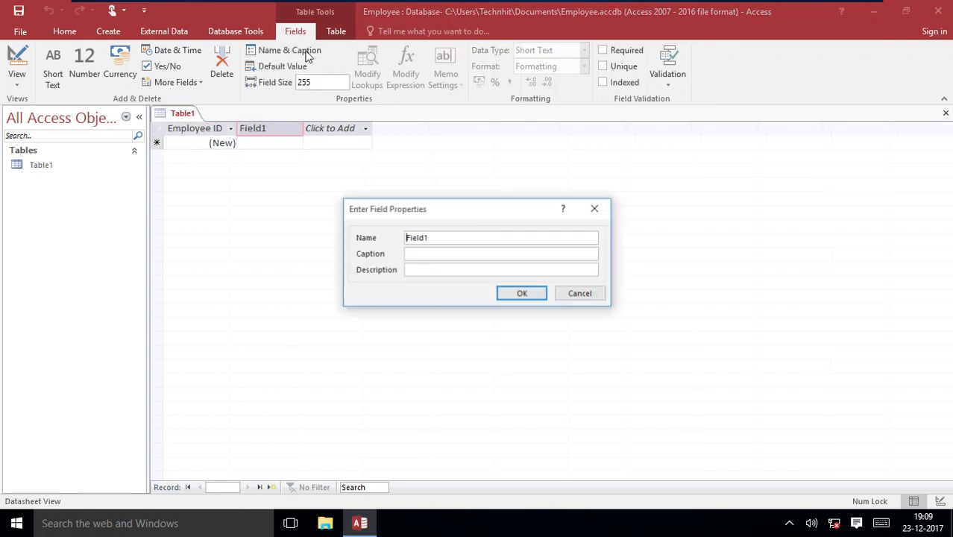
key(Delete)
key(Delete)
key(Delete)
key(Delete)
key(Delete)
key(Delete)
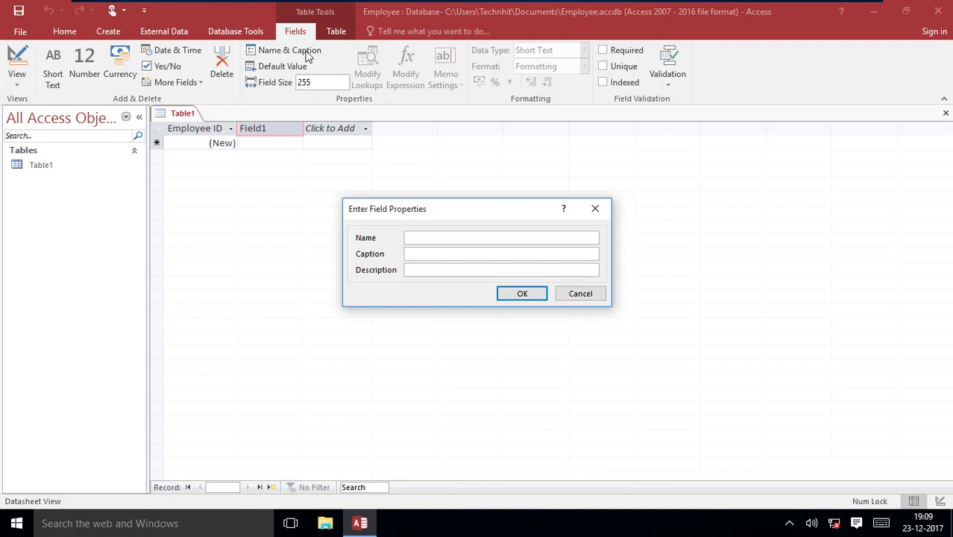
text(FirstName)
key(Tab)
text(First Name)
click(410, 269)
click(520, 293)
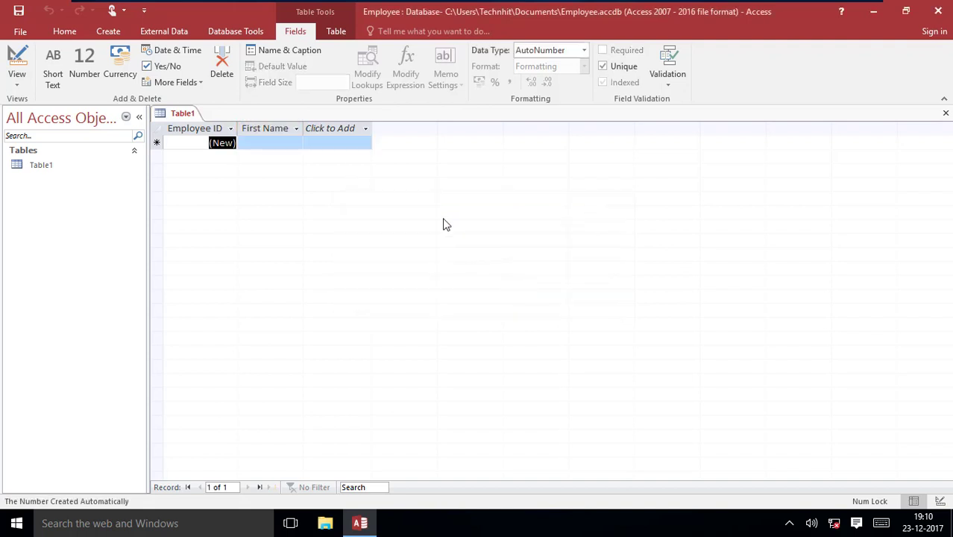
- Add a Short Text field after First Name, named and captioned Last Name
click(345, 130)
click(332, 144)
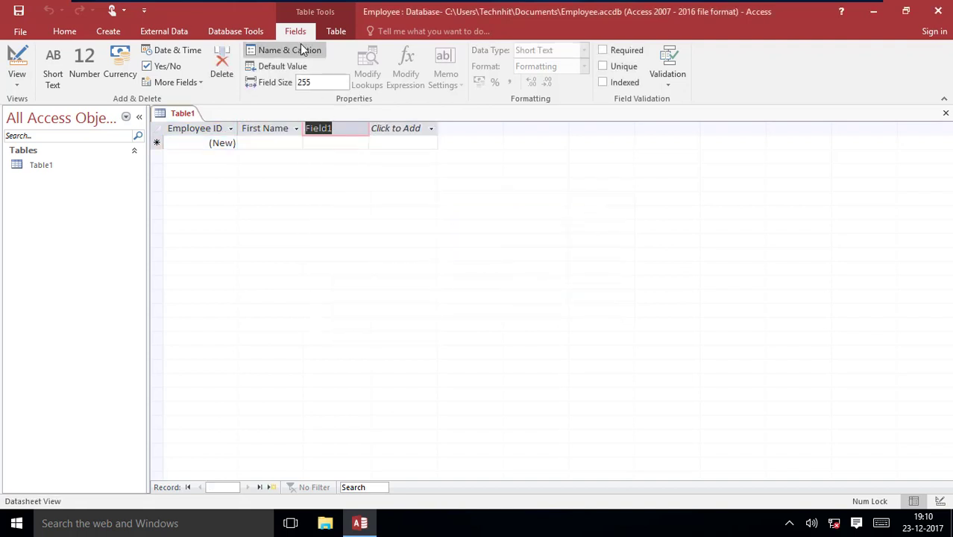
click(301, 49)
key(Delete)
key(Delete)
key(Delete)
key(Delete)
key(Delete)
key(Delete)
text(Last Name)
key(Tab)
text(Last Name)
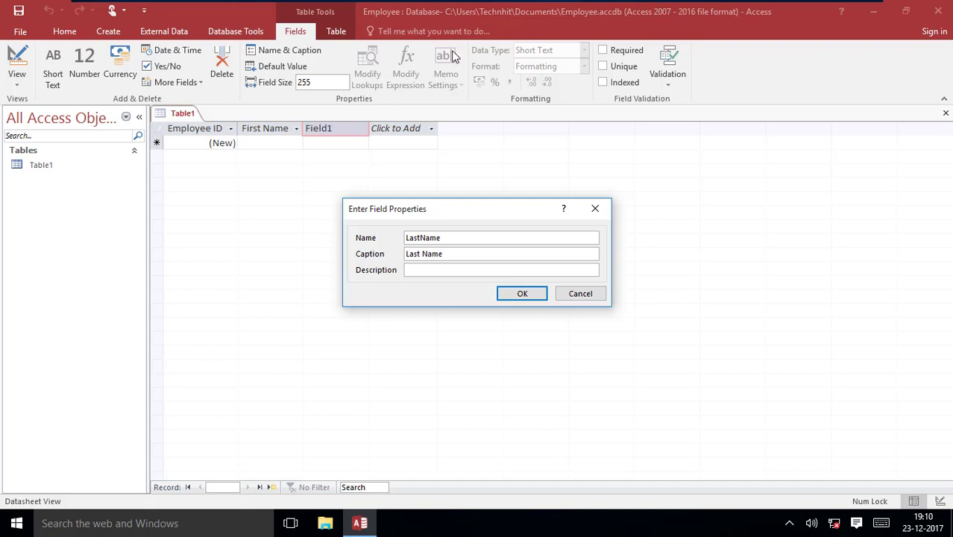
click(523, 293)
- Add another Short Text field after Last Name, named Address1
click(403, 128)
click(422, 141)
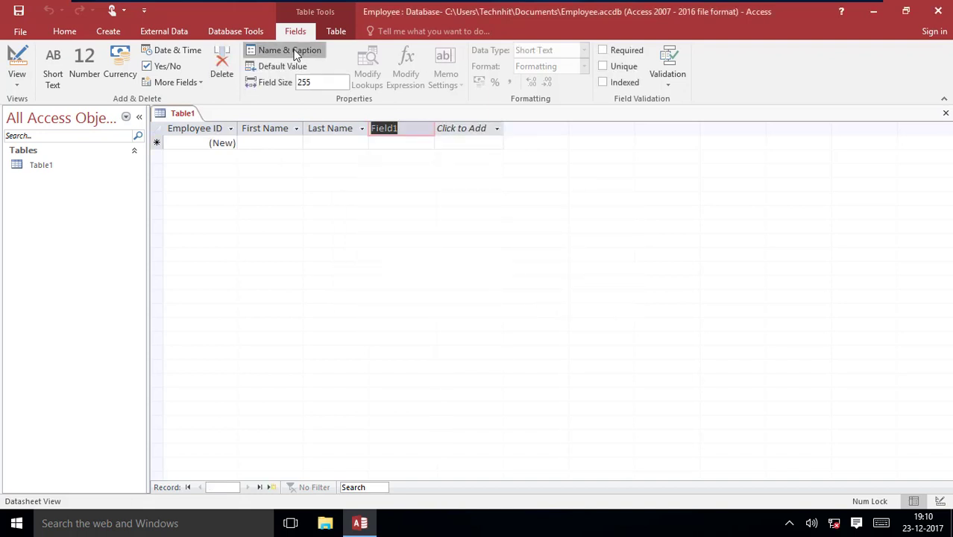
click(293, 52)
key(Delete)
key(Delete)
key(Delete)
key(Delete)
key(Delete)
key(Delete)
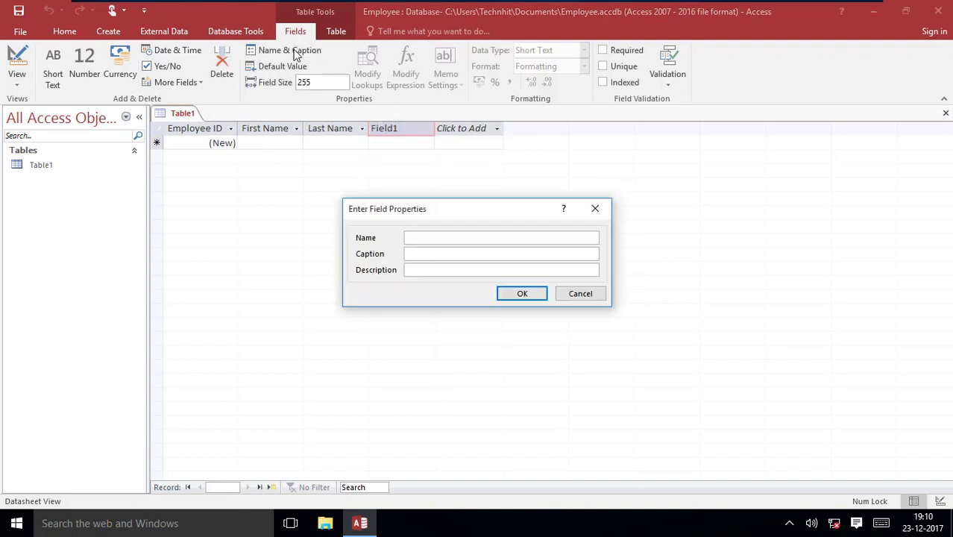
text(Address1)
click(521, 293)
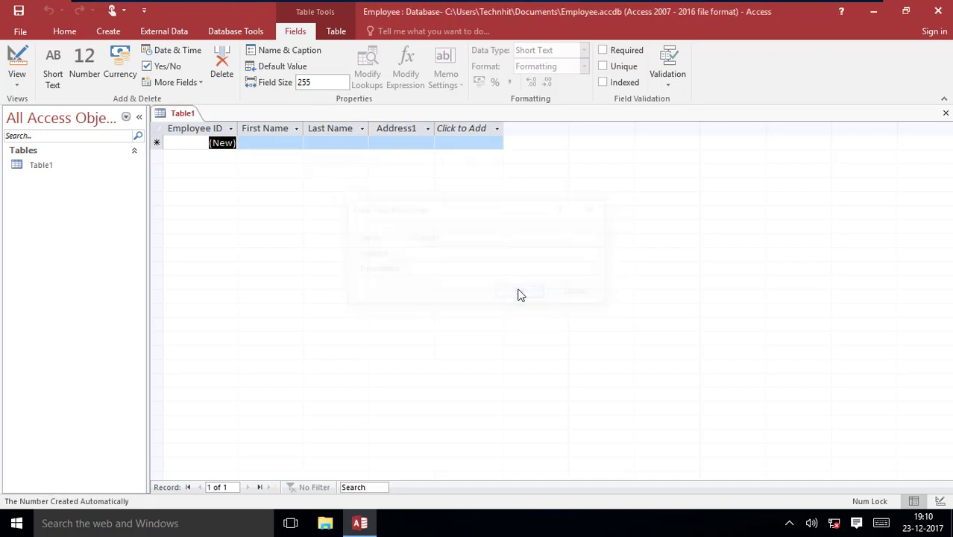
- Add Short Text columns named Address2 and City
click(486, 131)
click(480, 147)
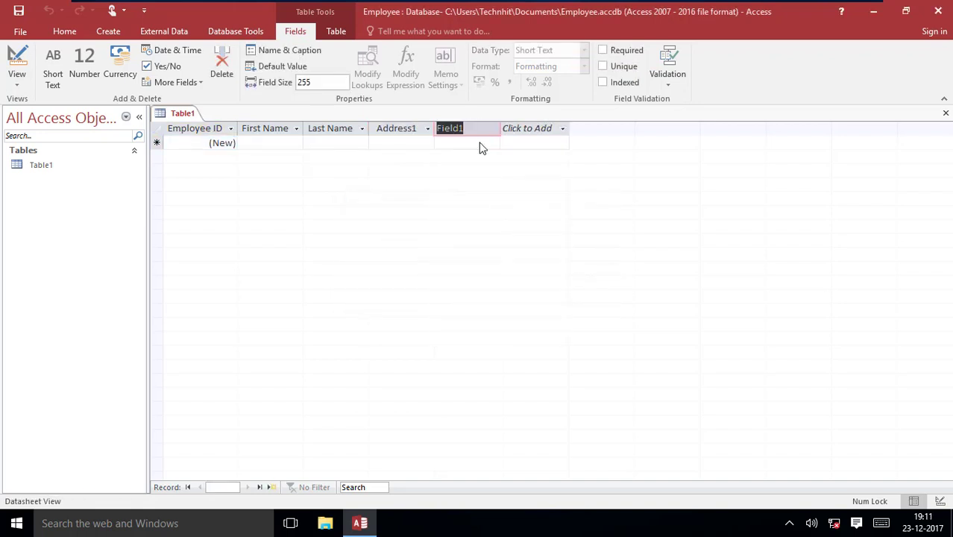
click(270, 52)
key(BackSpace)
text(Address2)
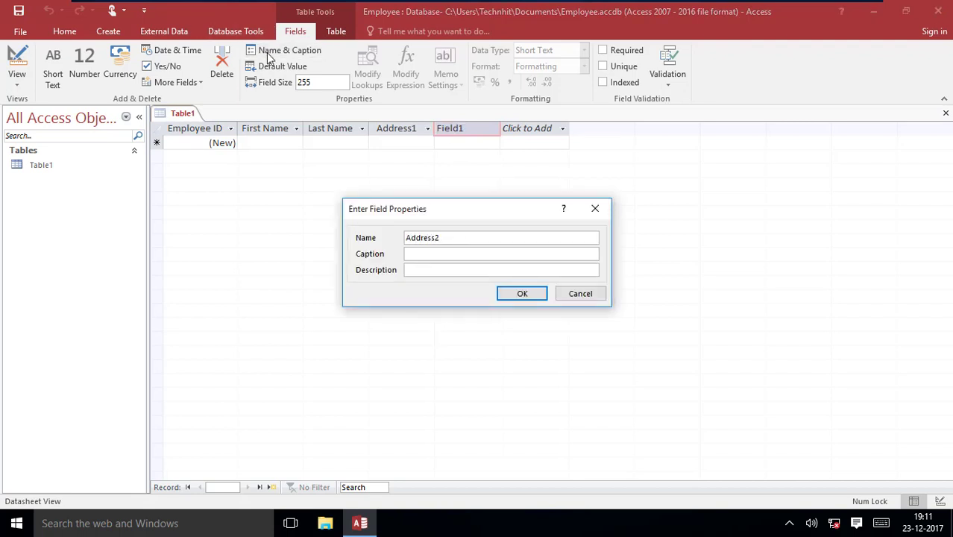
click(520, 293)
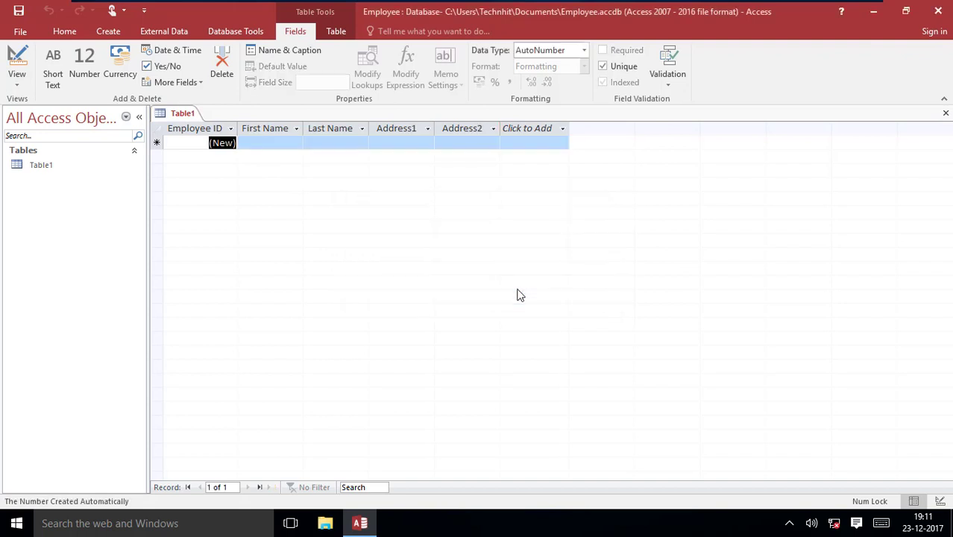
click(543, 129)
click(541, 149)
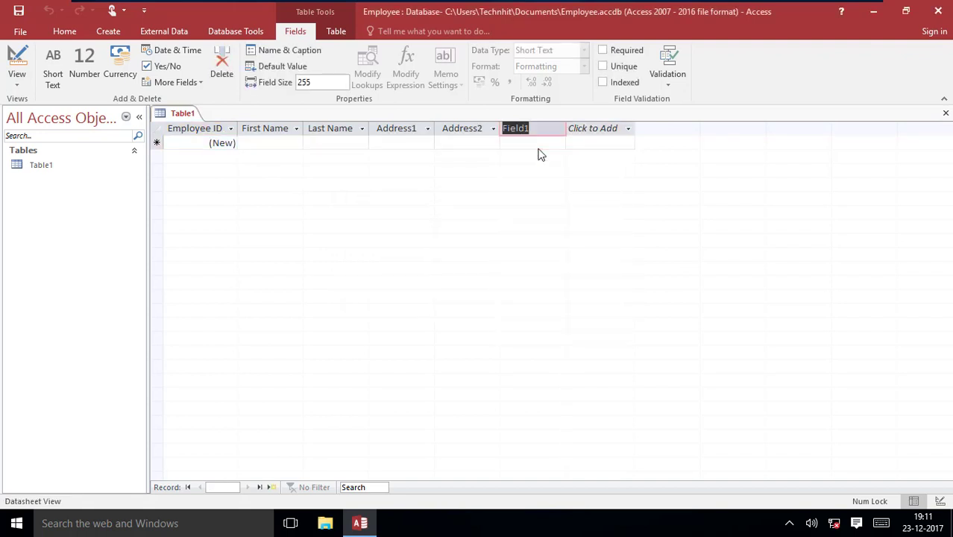
key(BackSpace)
text(City)
key(Return)
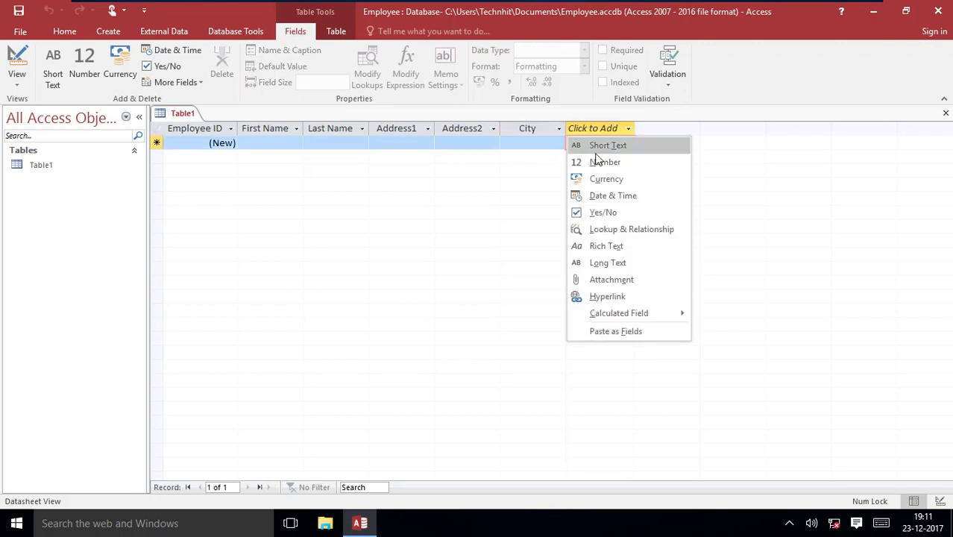
- Add State, Zip, Phone and Email text columns after City
click(596, 153)
text(State)
key(Return)
click(653, 146)
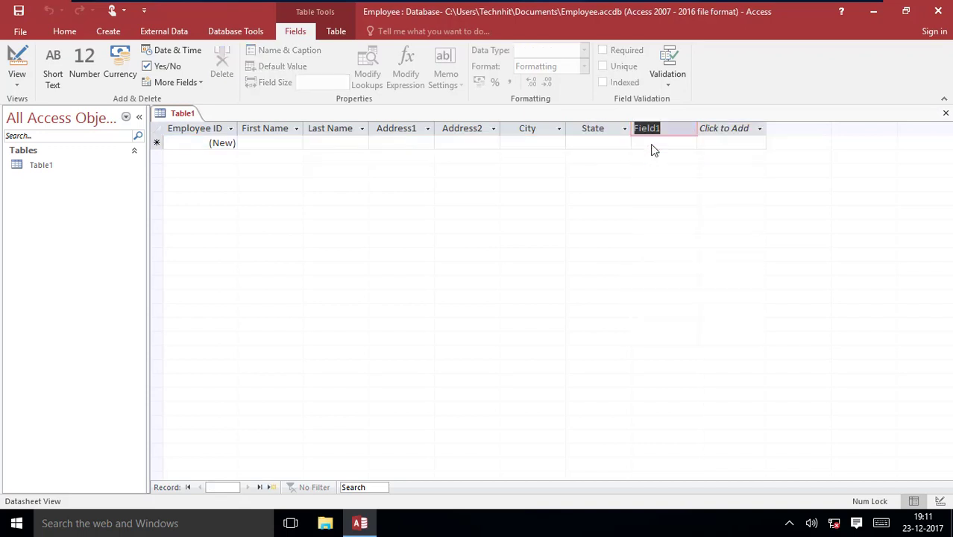
text(Zip)
key(Return)
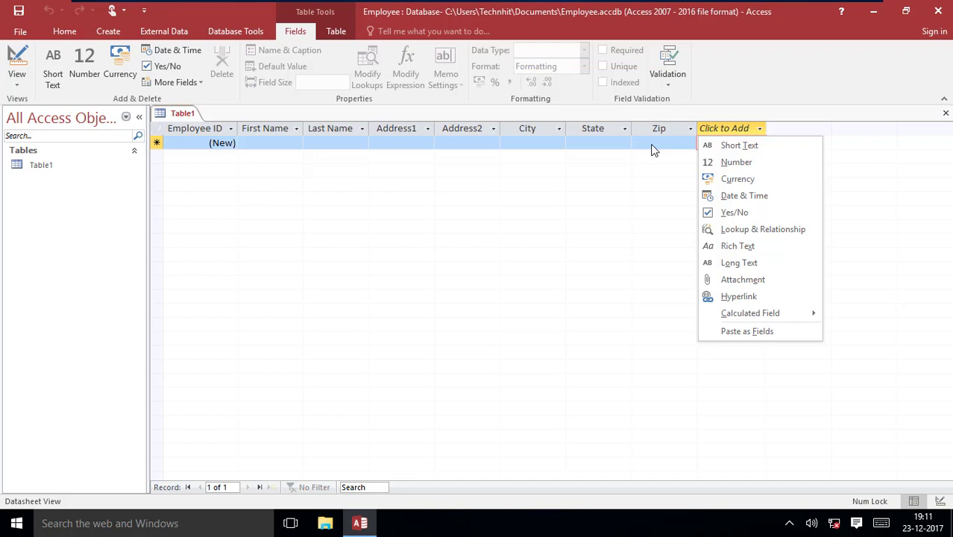
click(707, 147)
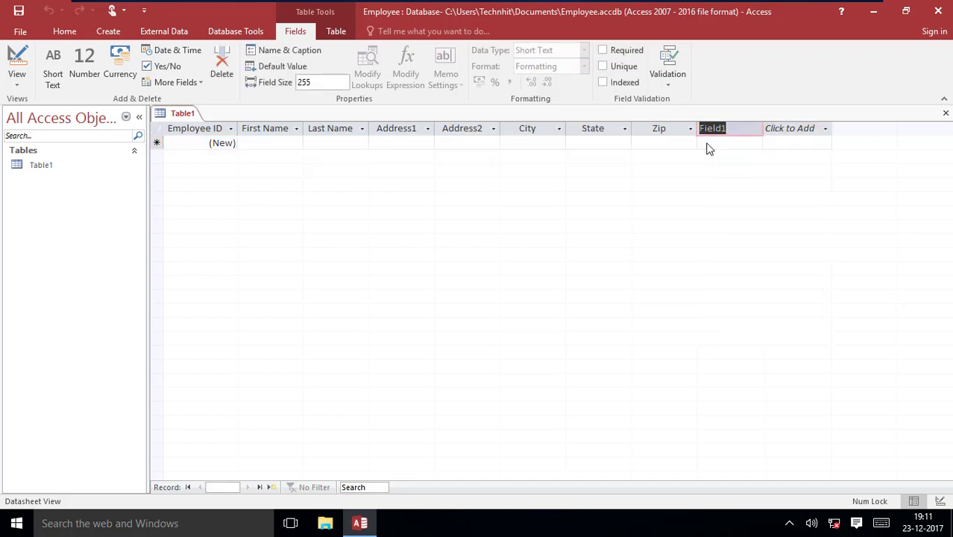
text(Phone)
key(Return)
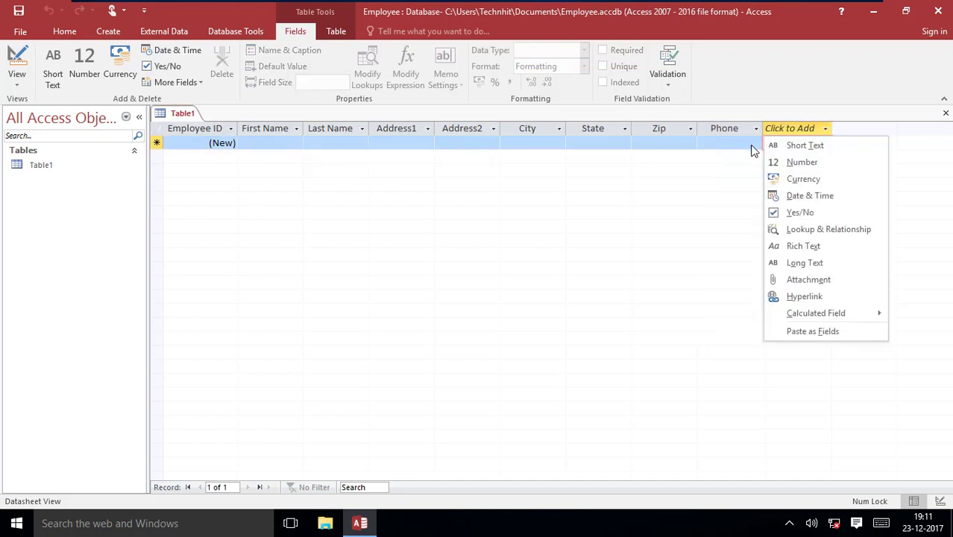
click(772, 147)
text(e)
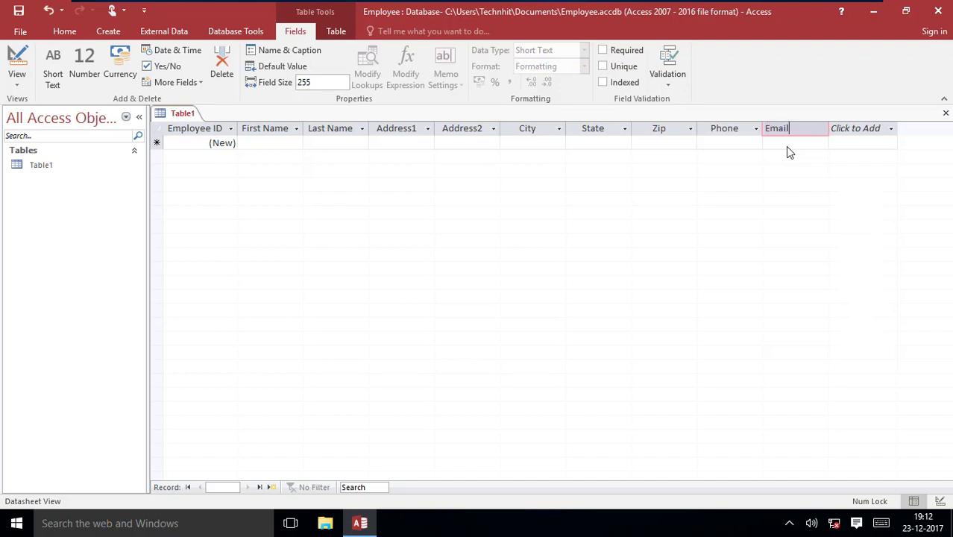
click(279, 143)
- Enter the employee's first name, last name and street address in the new row
click(280, 143)
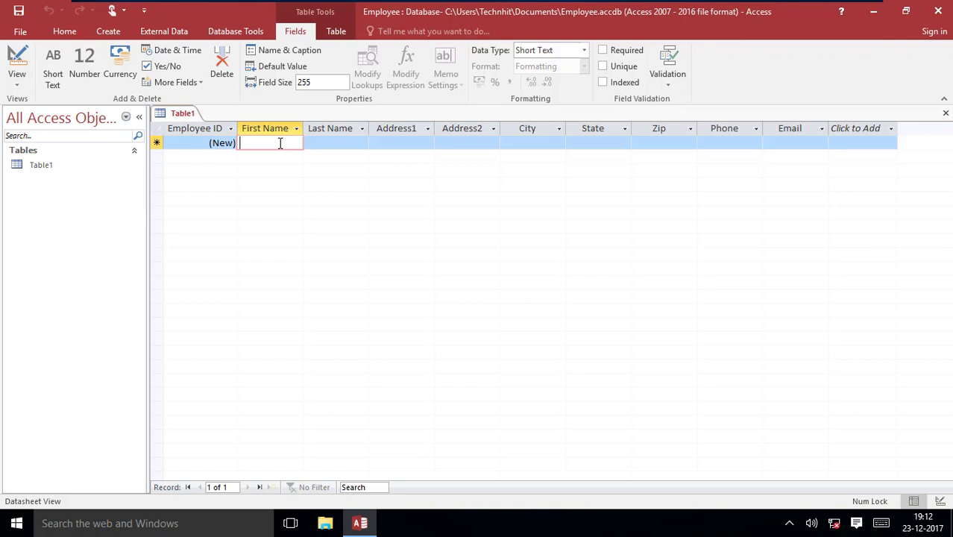
key(Tab)
key(Tab)
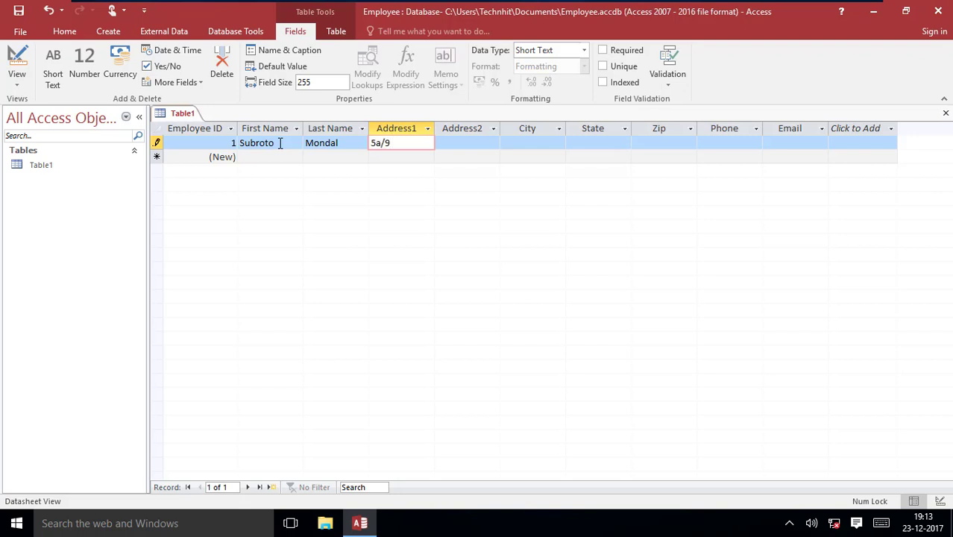
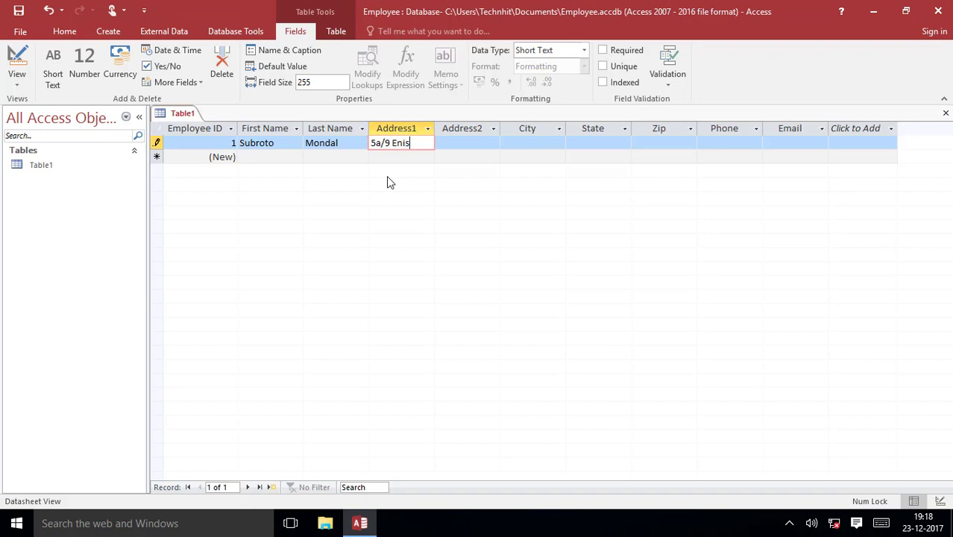
key(Tab)
key(Tab)
- Fill in the employee's city, state, zip code, phone number and e-mail, committing the record
text(Durgapur)
key(Tab)
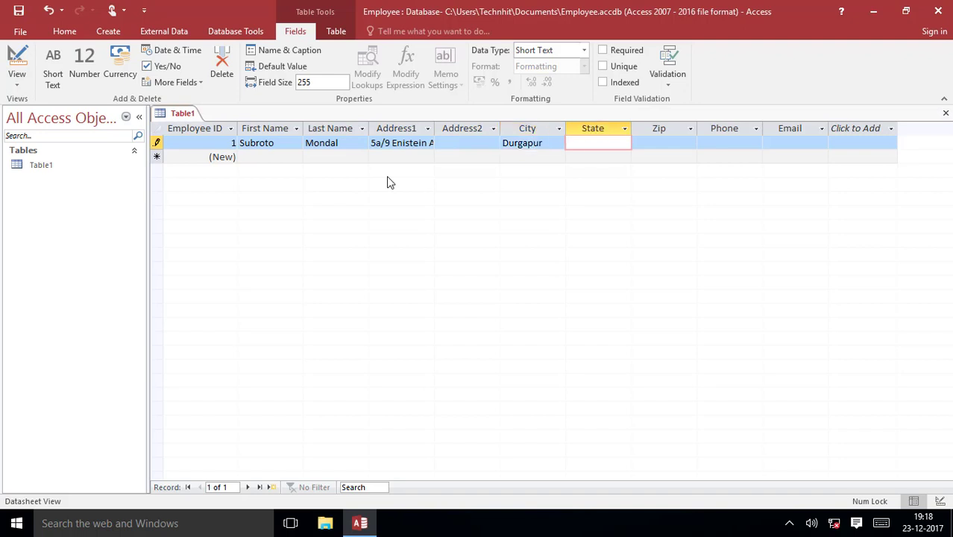
text(West Bengal)
key(Tab)
text(7412547)
key(Tab)
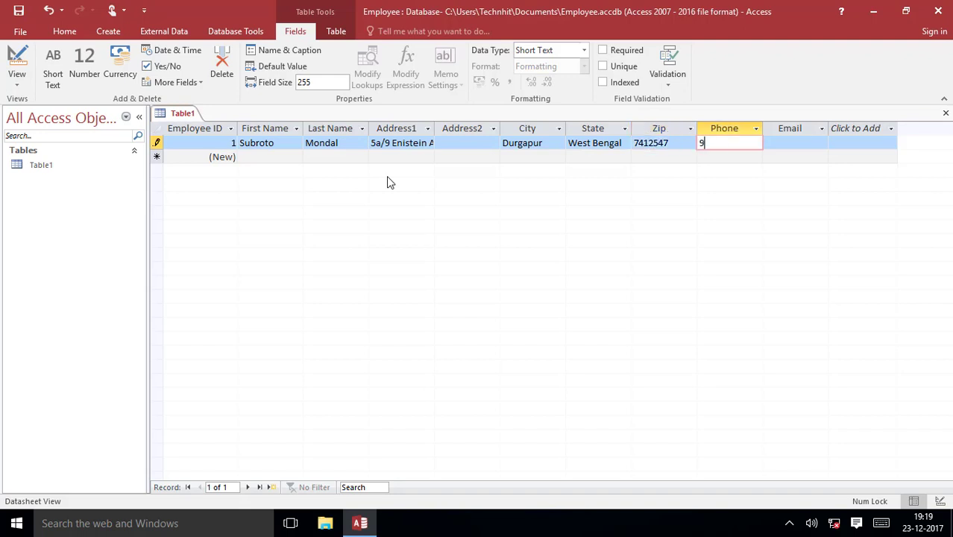
key(Tab)
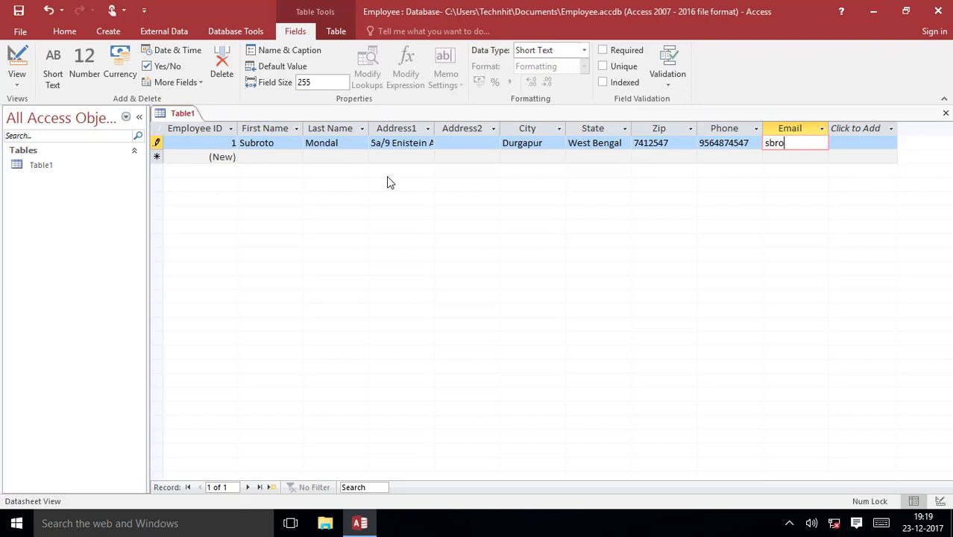
key(Tab)
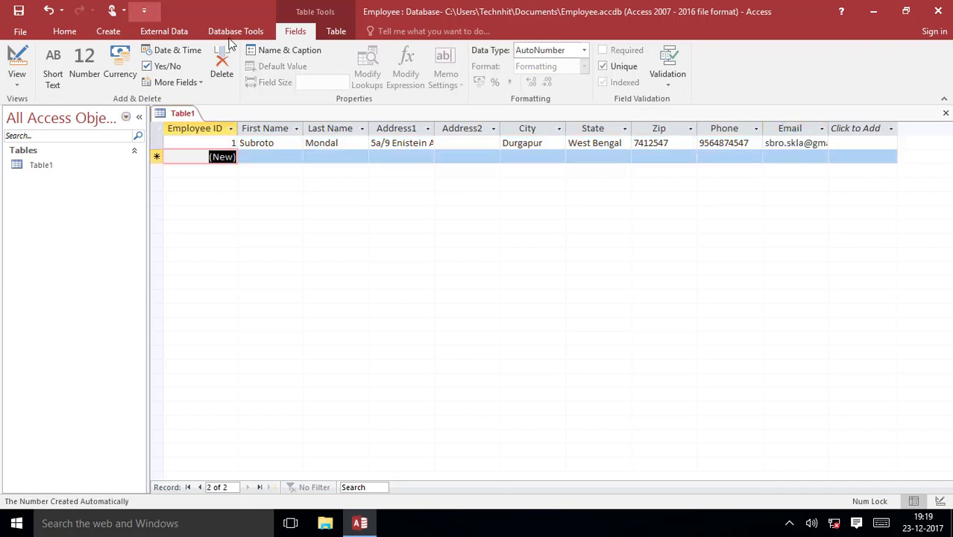
- Save the table as tbEmployee and close it
click(17, 13)
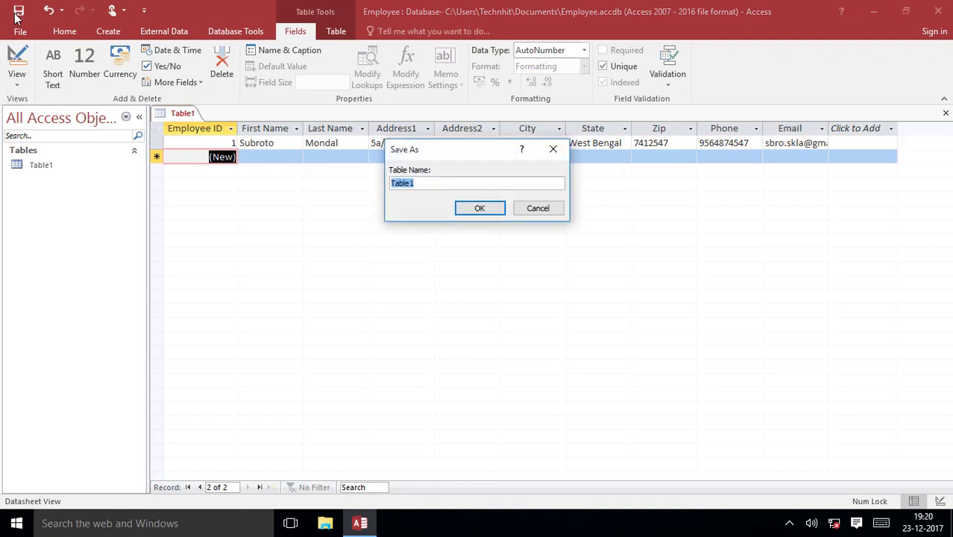
text(tbEmployee)
click(482, 209)
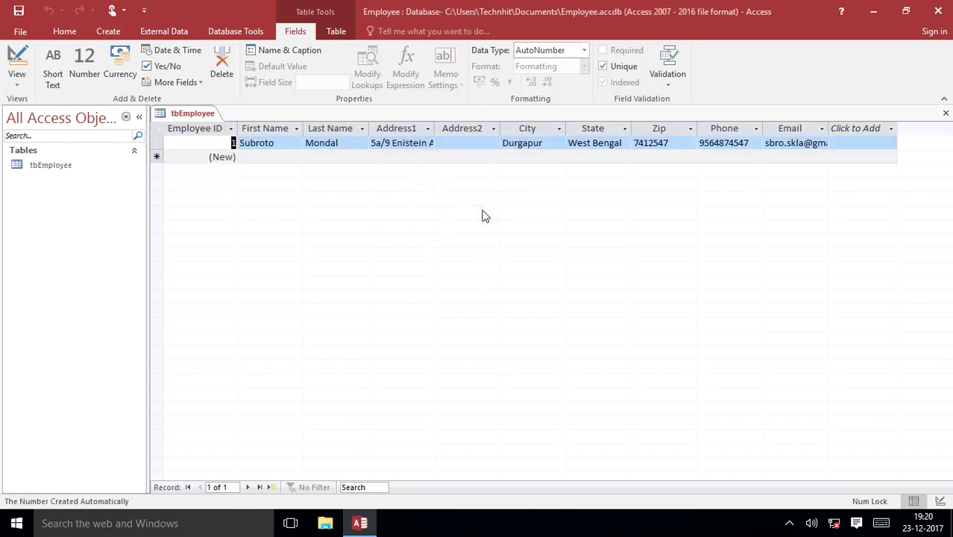
key(ctrl+w)
click(108, 32)
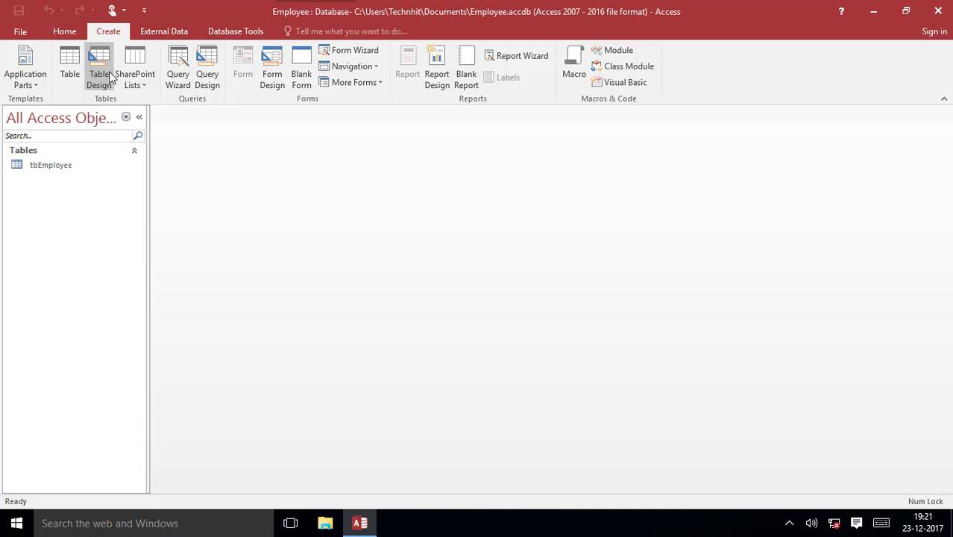
- In a new design-view table, add Project_id as AutoNumber and Project_name as Short Text
click(99, 67)
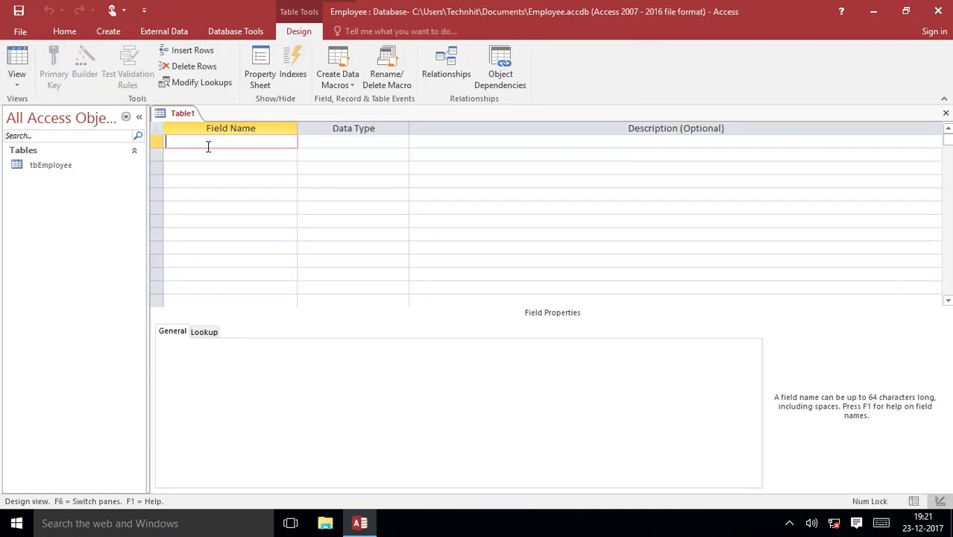
text(Project_id)
key(Tab)
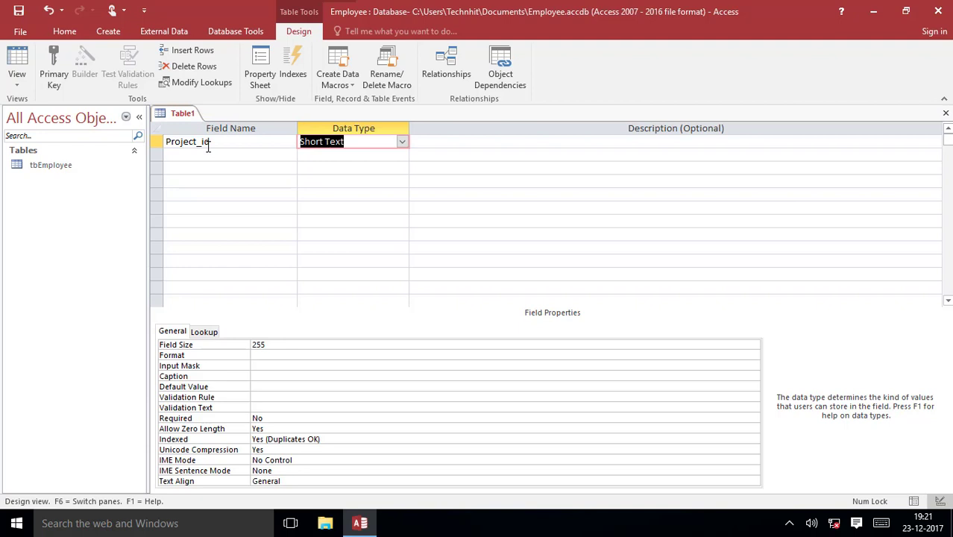
text(a)
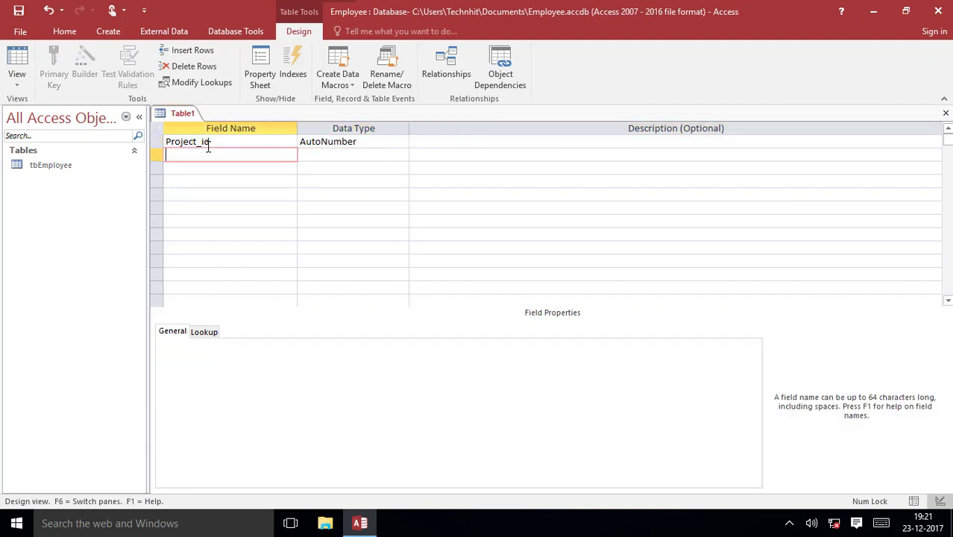
text(Project_name)
key(Tab)
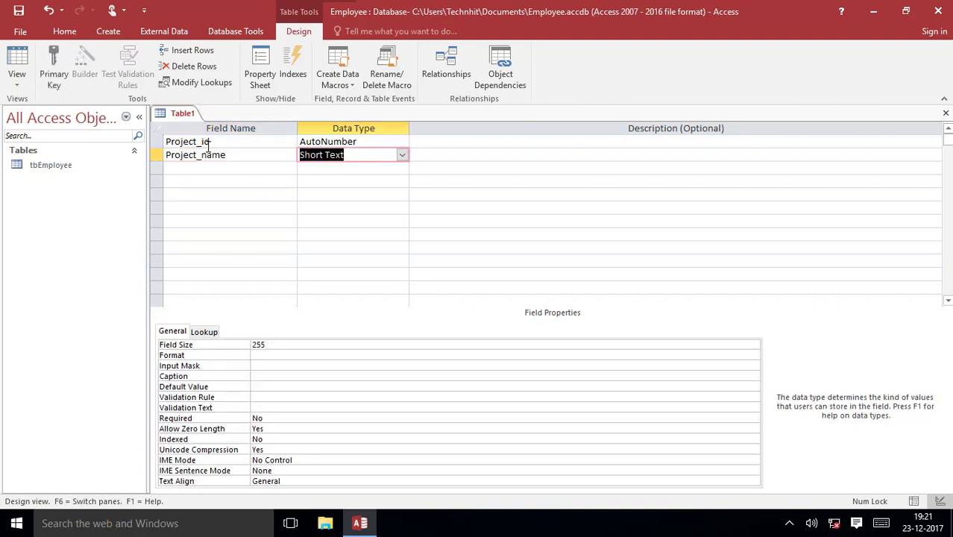
click(402, 155)
click(401, 155)
key(Tab)
key(Tab)
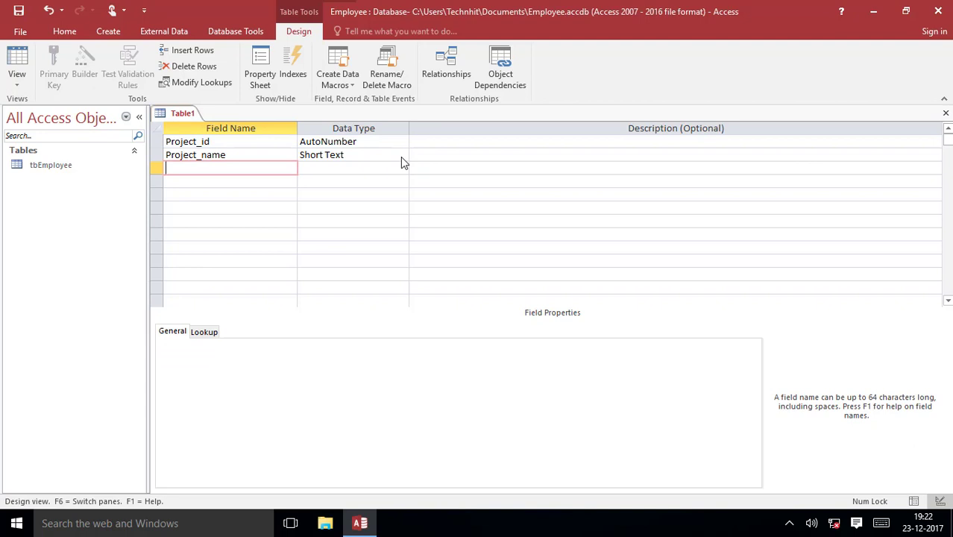
- Add Short Text fields Managing_Editor, Author and P_Status
text(Managing_Editor)
key(Tab)
key(Tab)
text(Author)
key(Tab)
key(Tab)
key(Tab)
text(P_A)
key(BackSpace)
text(Status)
key(Tab)
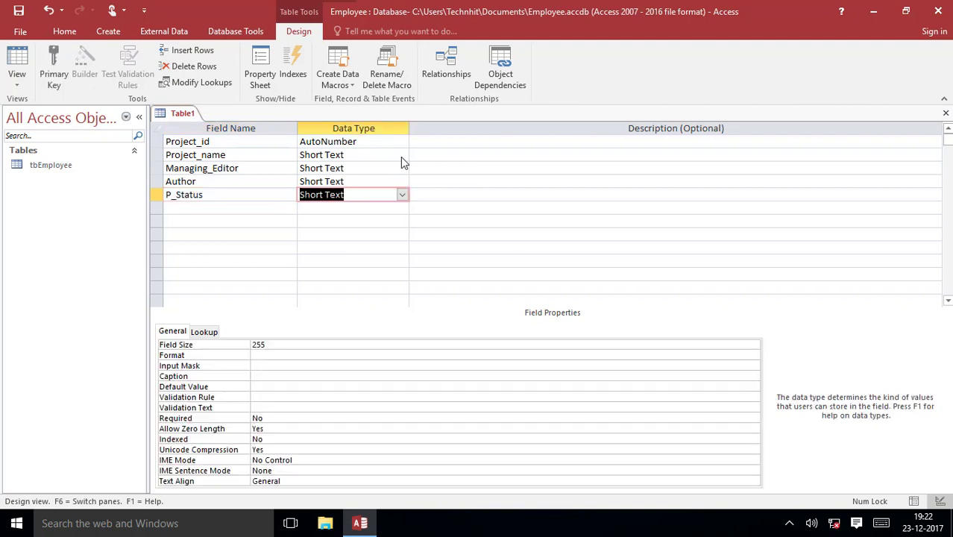
key(Tab)
key(Tab)
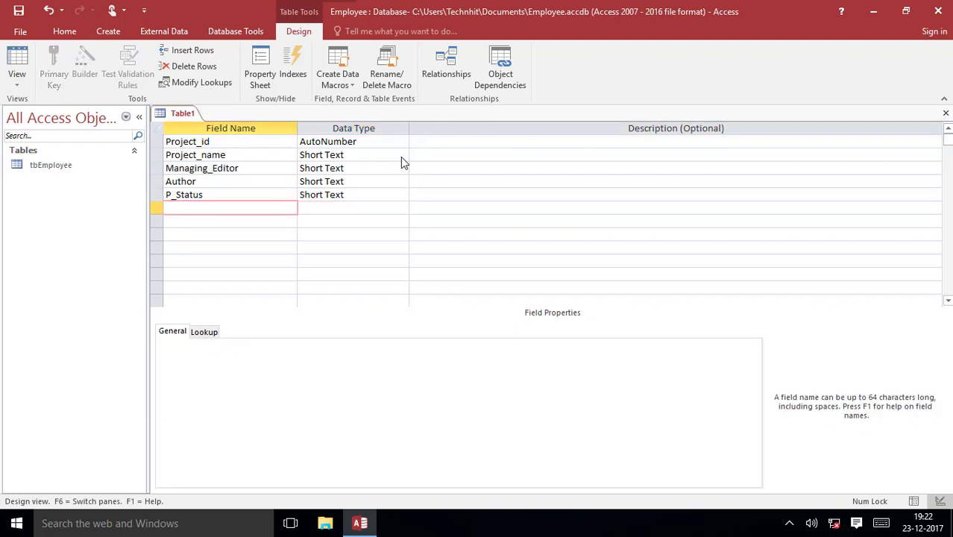
- Add a Contracts field with the Attachment data type
text(Contracte)
key(BackSpace)
text(s)
key(Tab)
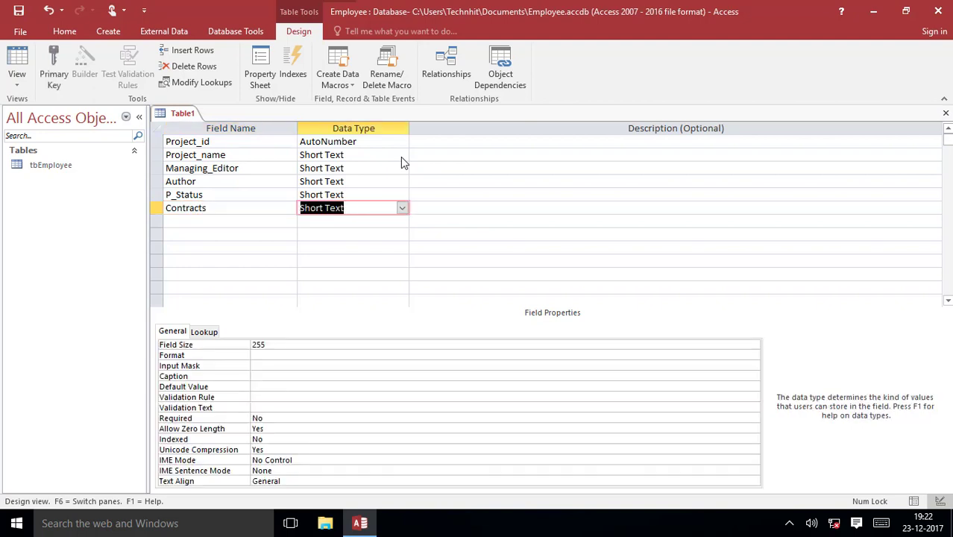
click(401, 208)
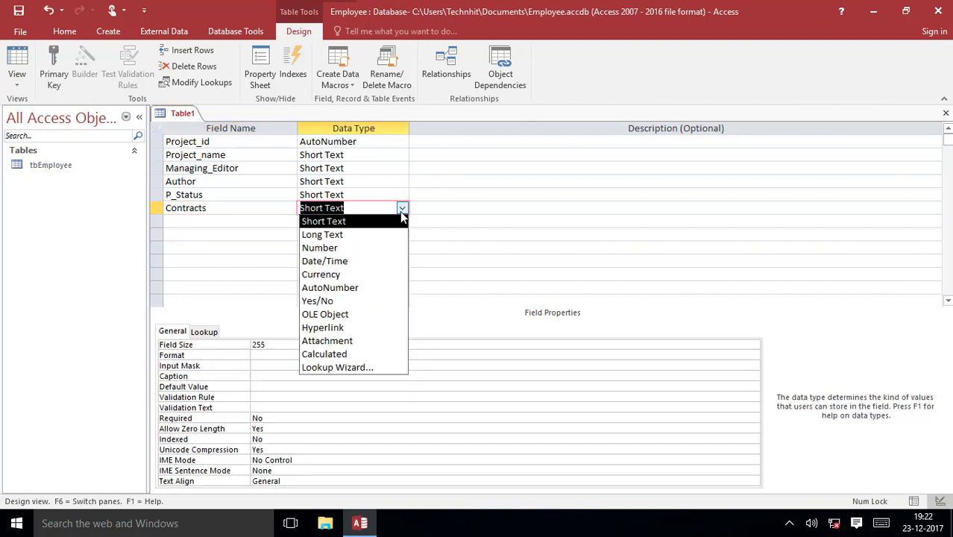
click(357, 343)
key(Tab)
key(Tab)
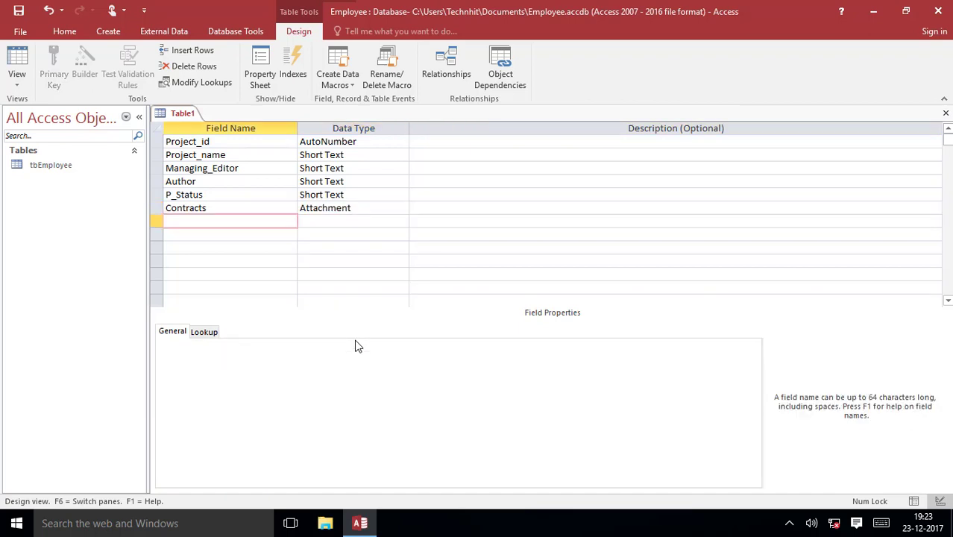
- Add Project_Start and Project_End as Date/Time fields
text(Project_Start)
key(Tab)
text(d)
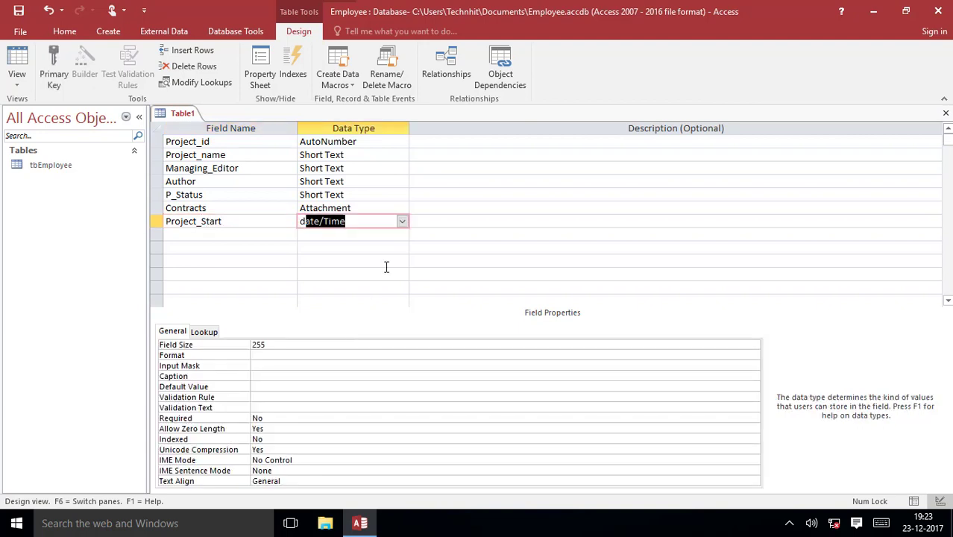
click(403, 223)
click(378, 275)
key(Tab)
key(Tab)
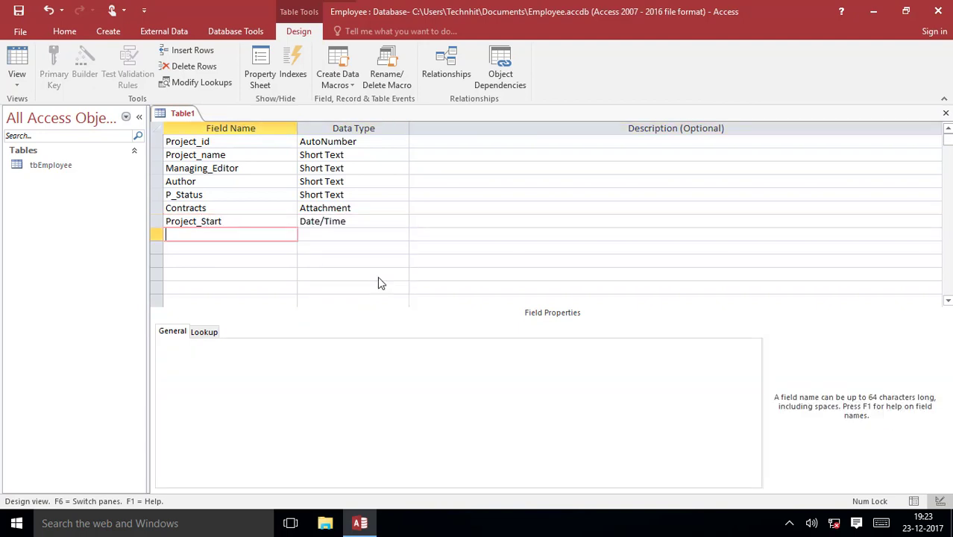
text(Project_End)
key(Tab)
text(d)
key(Tab)
key(Tab)
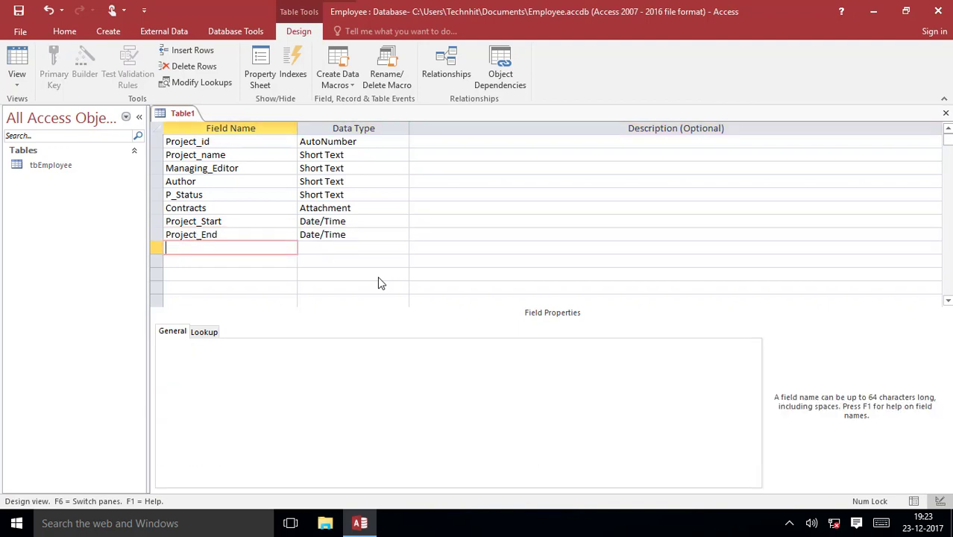
- Add Budget as a Currency field and begin naming the Project_notes field
text(Budget)
key(Tab)
text(c)
key(Tab)
key(Tab)
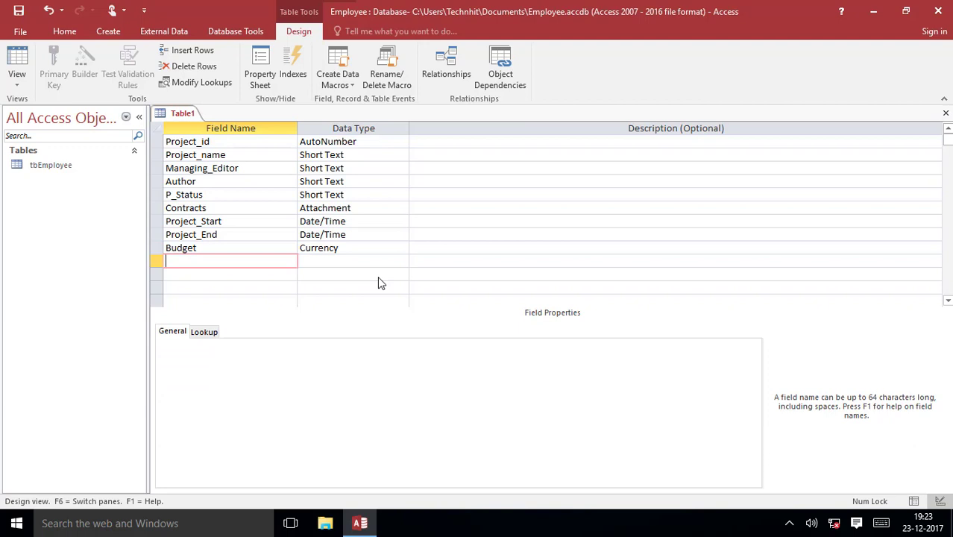
text(Project_notes)
- Finish Project_notes as Long Text, then review Project_name's Caption, Input Mask, Format, Field Size 255 and Required
click(222, 154)
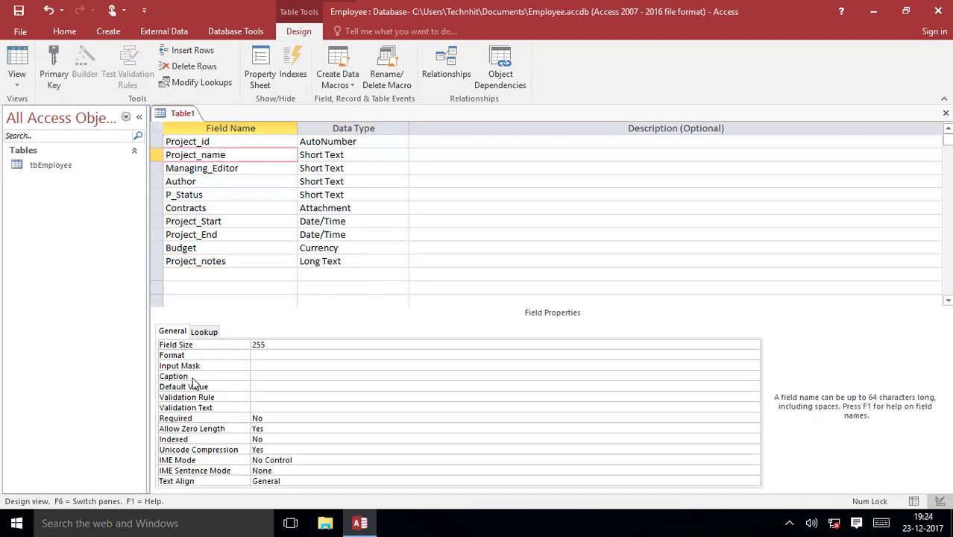
click(193, 377)
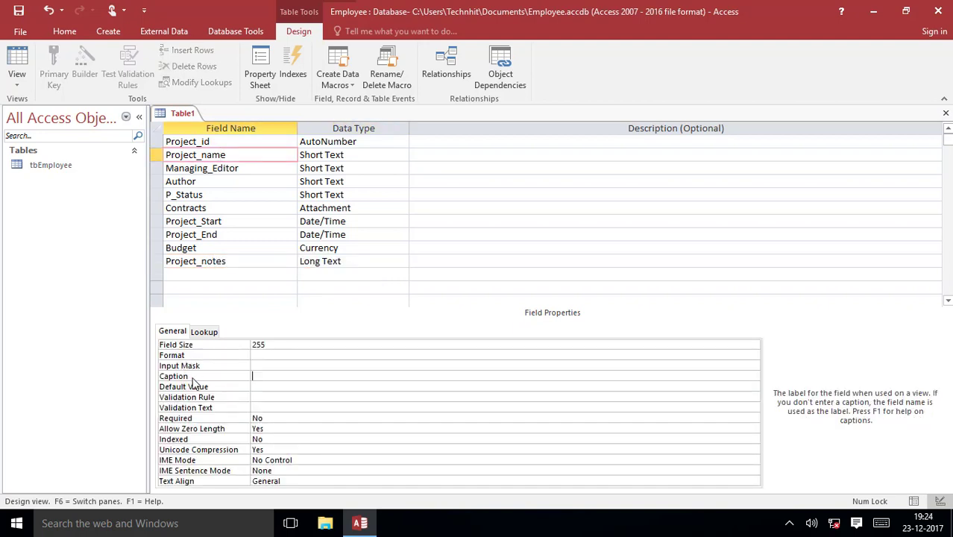
click(272, 364)
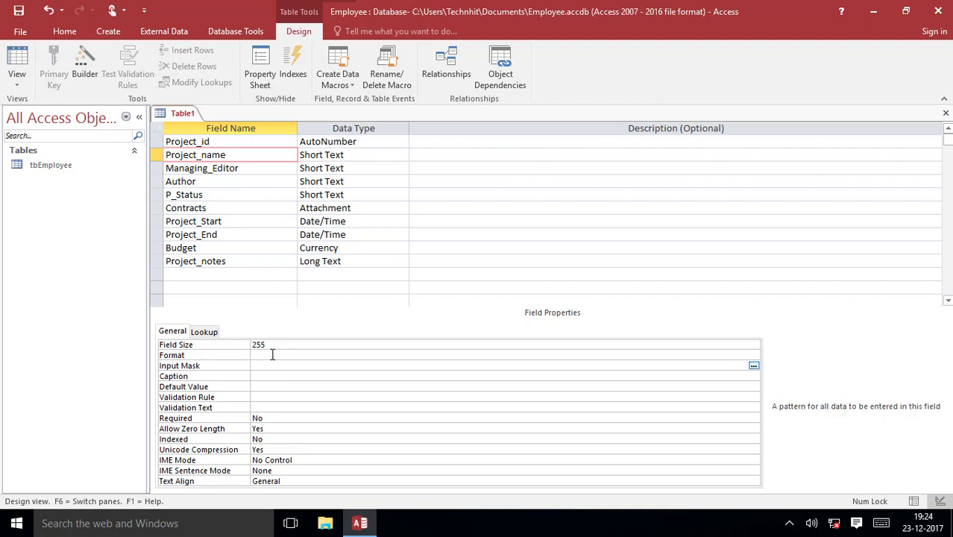
click(272, 355)
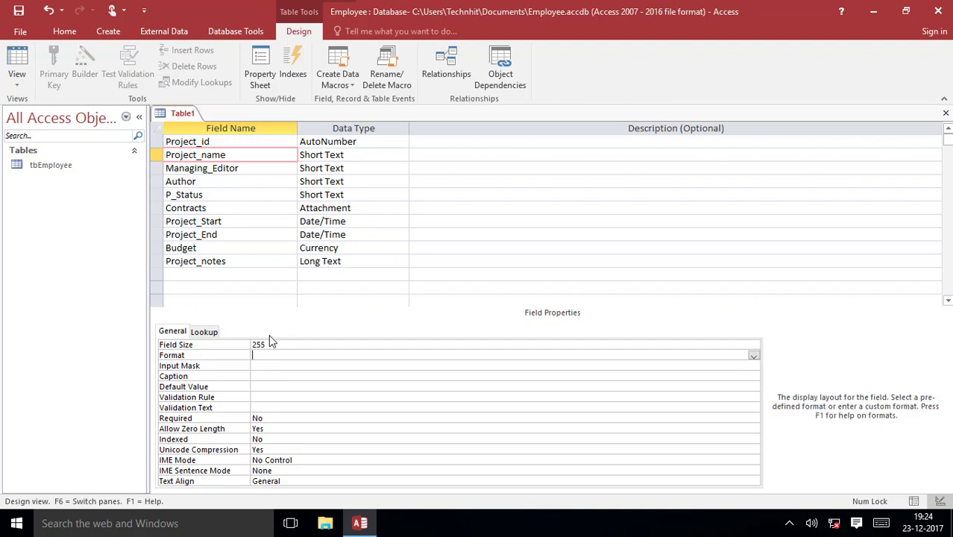
click(237, 344)
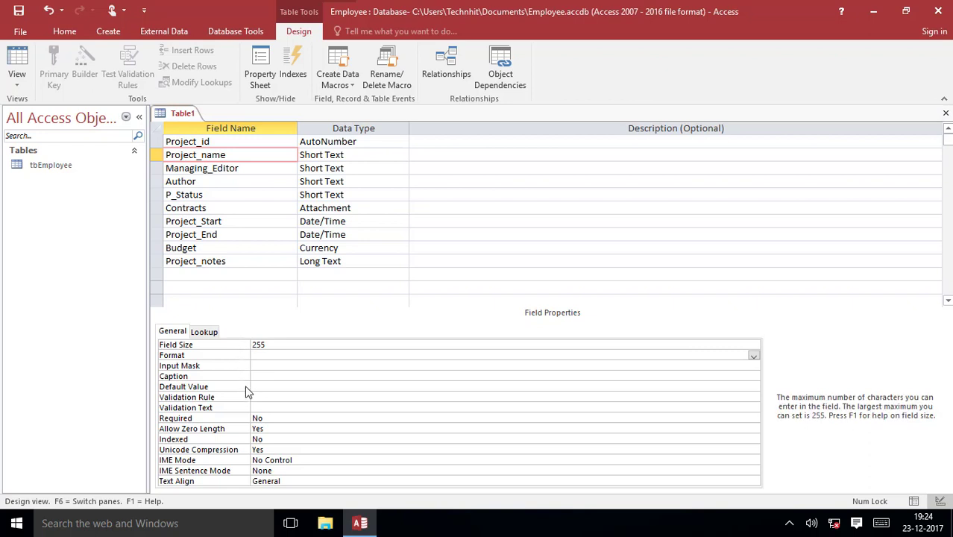
click(267, 345)
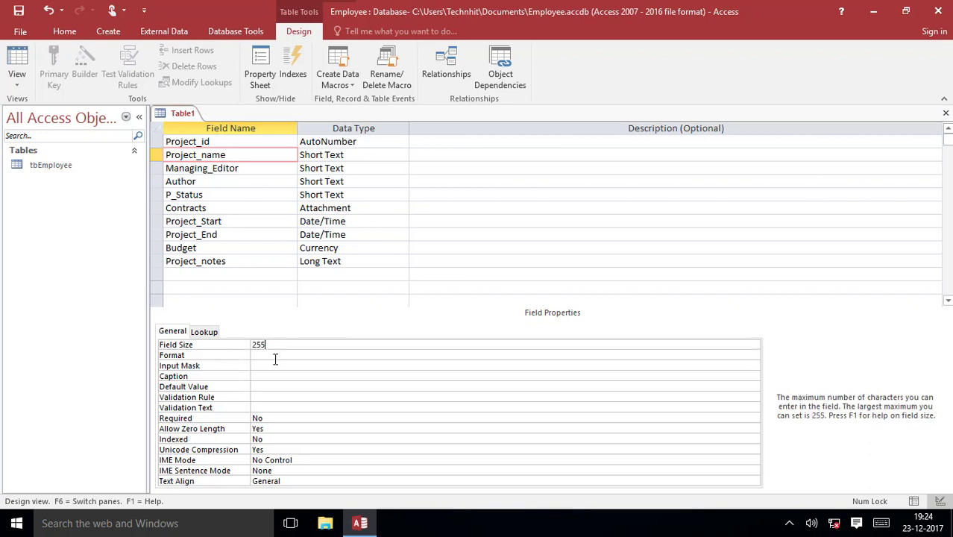
click(269, 417)
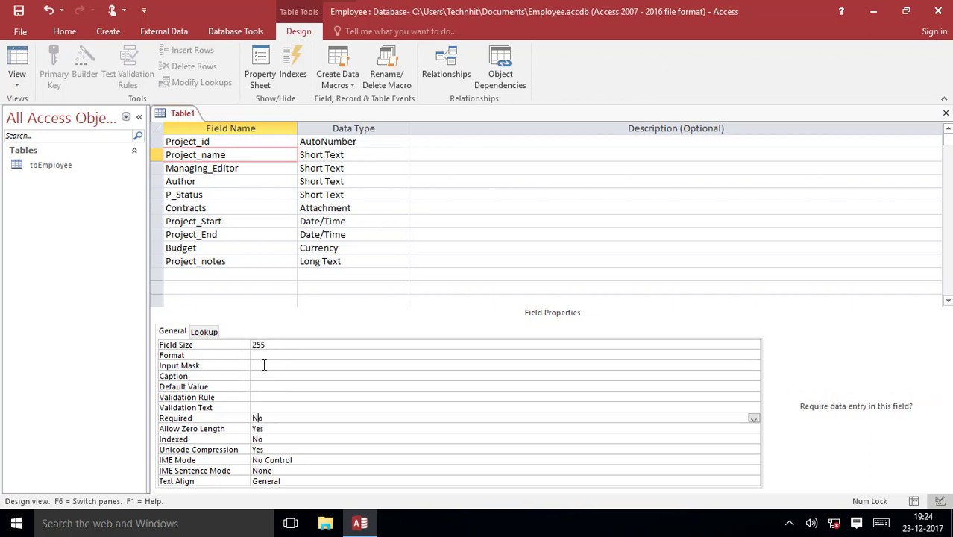
- Save the table as tblProjects, declining the automatic key, and set Project_id as primary key
click(18, 11)
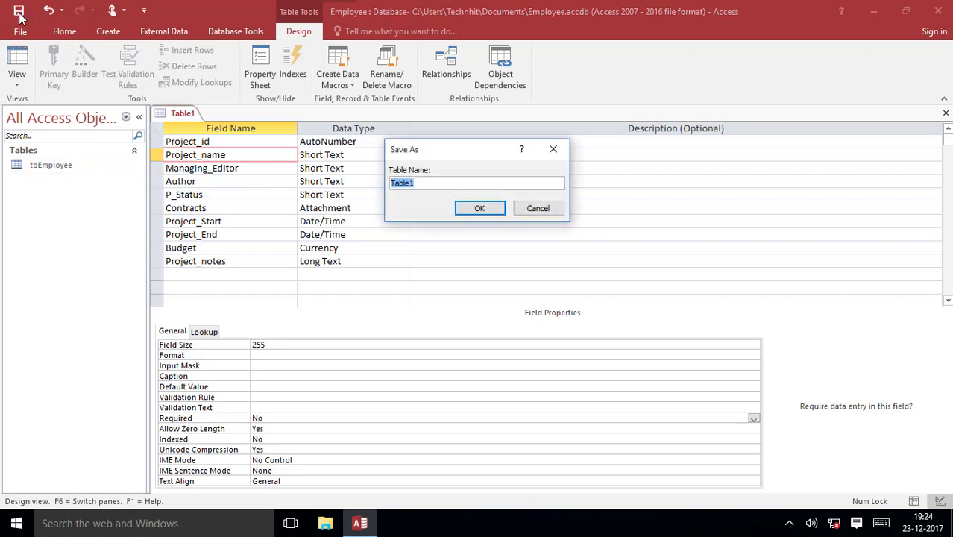
text(tblProjec)
text(ts)
click(483, 209)
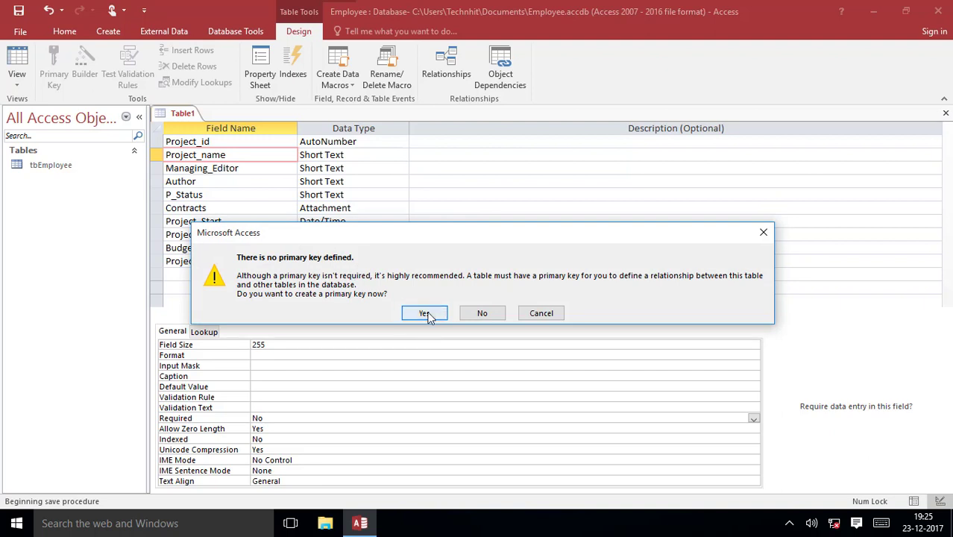
click(481, 313)
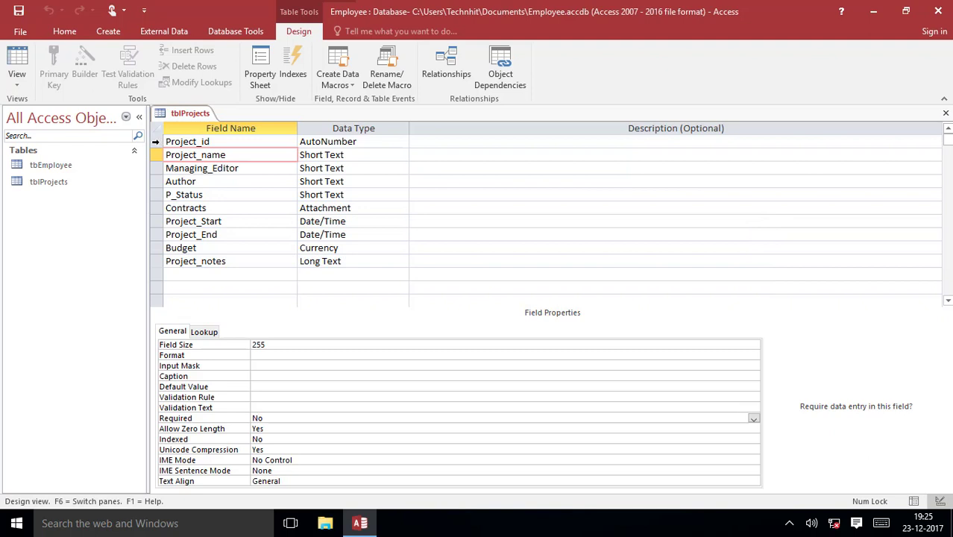
click(155, 142)
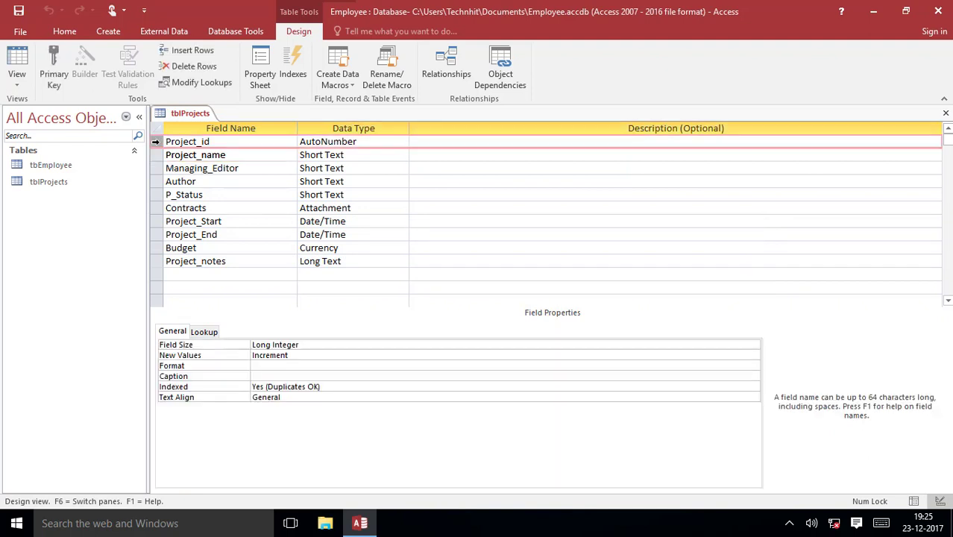
click(53, 68)
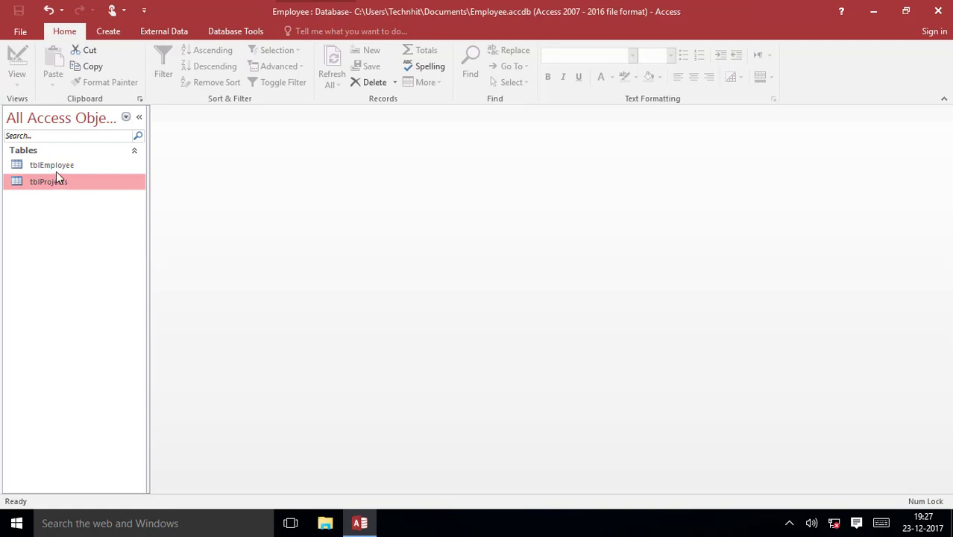
- Open tblEmployee in Datasheet view to show its single employee record
click(57, 170)
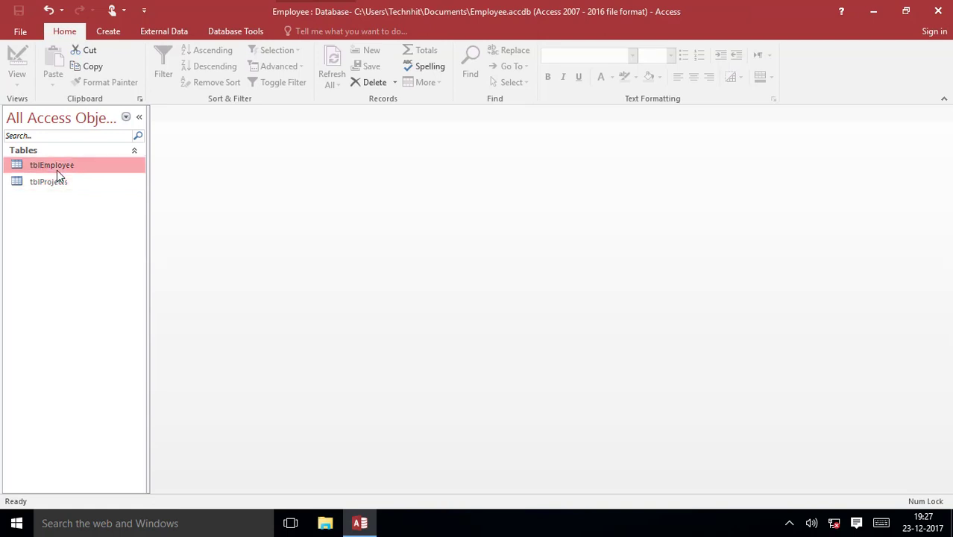
click(53, 181)
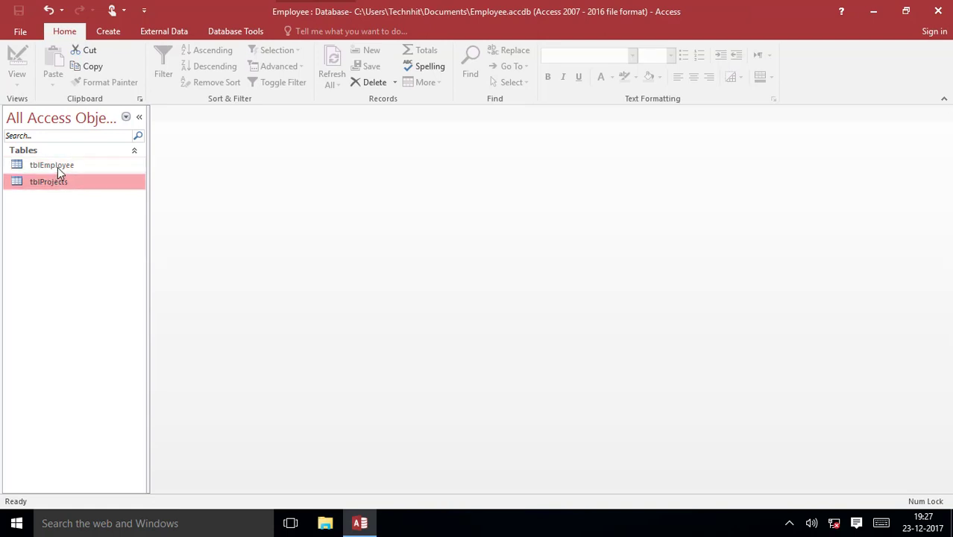
double_click(58, 167)
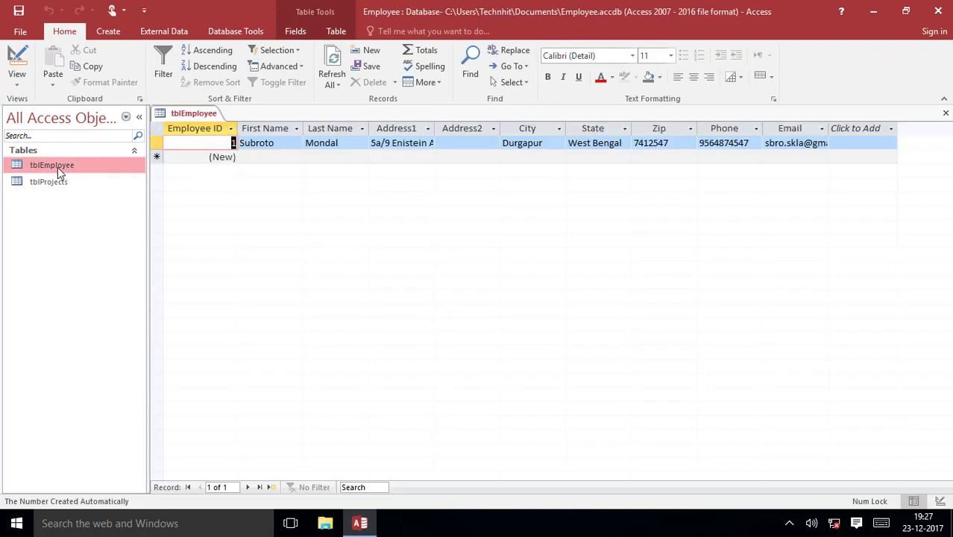